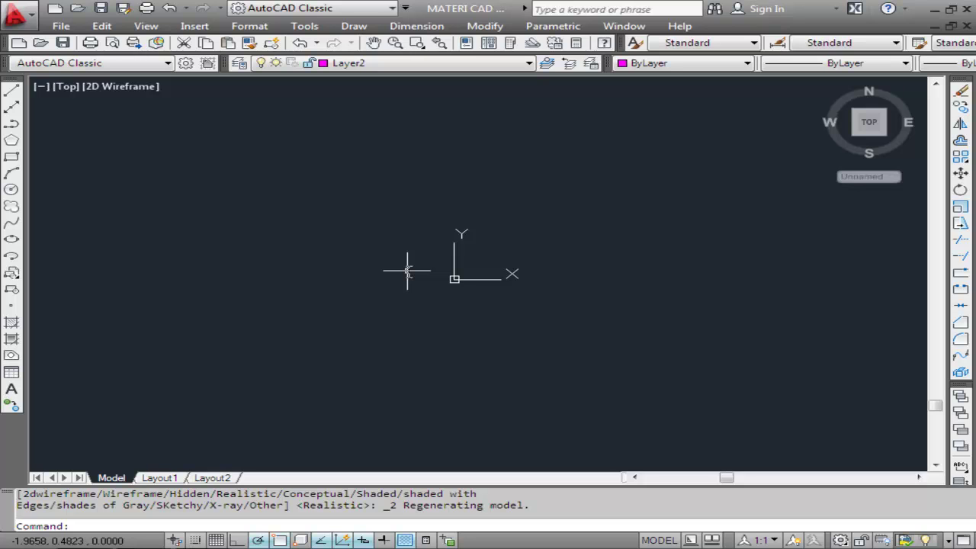
Step: Change the 3D view preset from Top to SW Isometric
{"action": "left_click", "coordinate": [152, 32]}
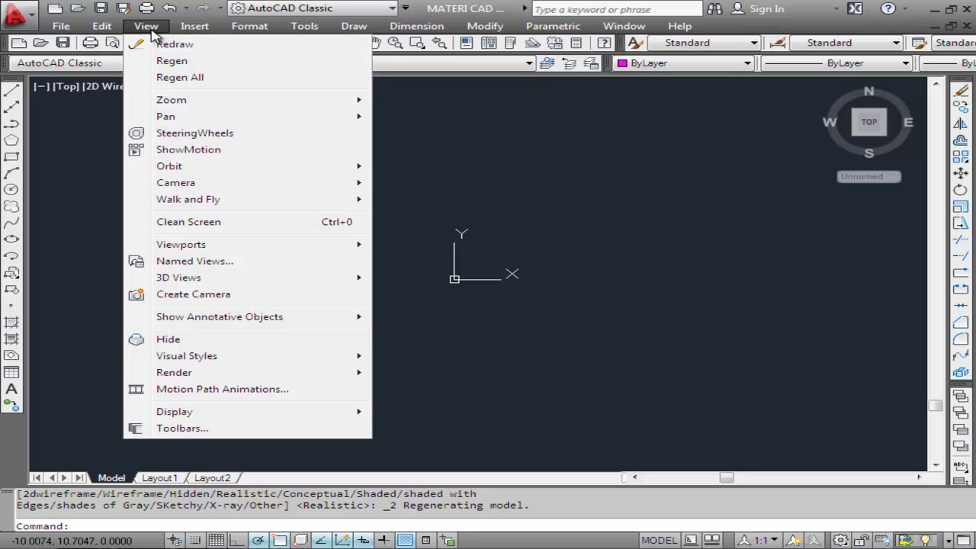
{"action": "mouse_move", "coordinate": [178, 277]}
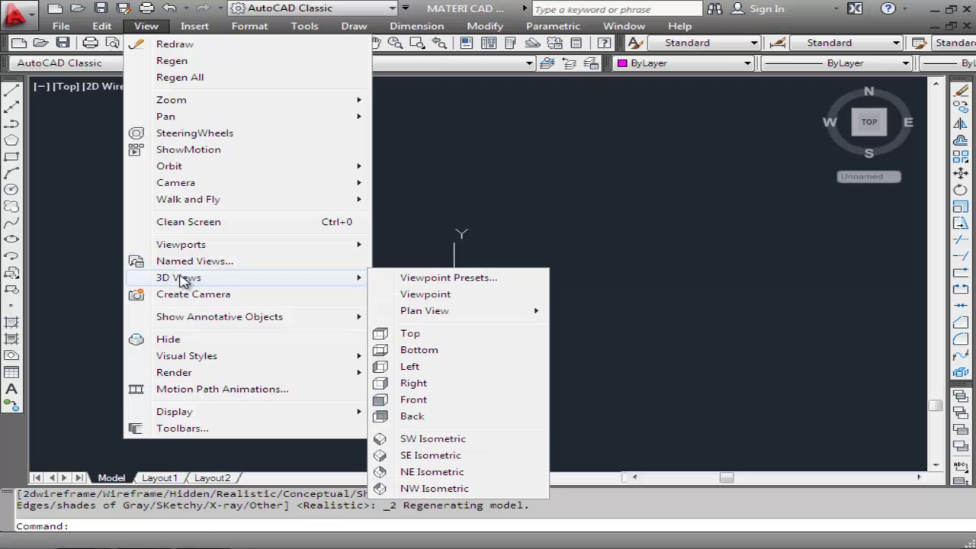
{"action": "left_click", "coordinate": [450, 445]}
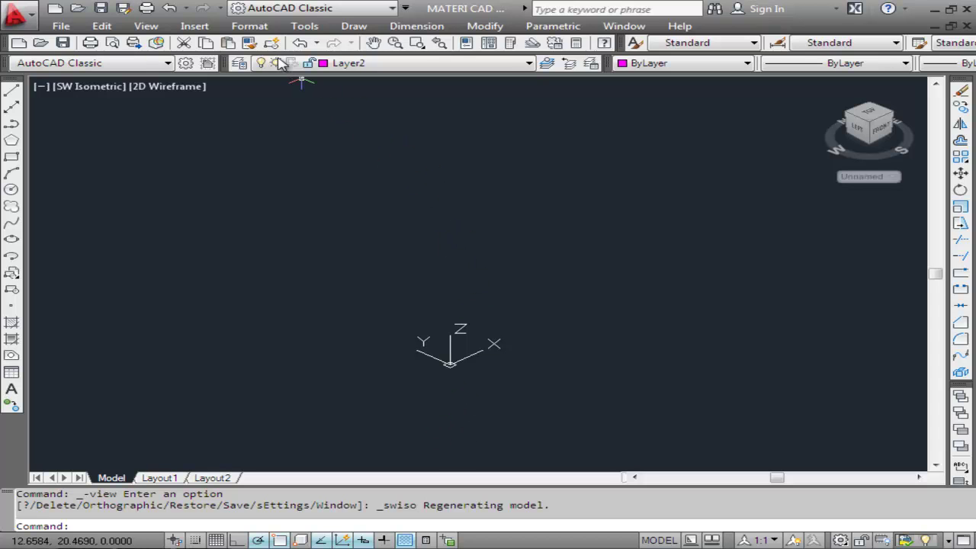
Step: Set the point style to the circle-with-crosshair marker at 5% relative to screen
{"action": "left_click", "coordinate": [252, 28]}
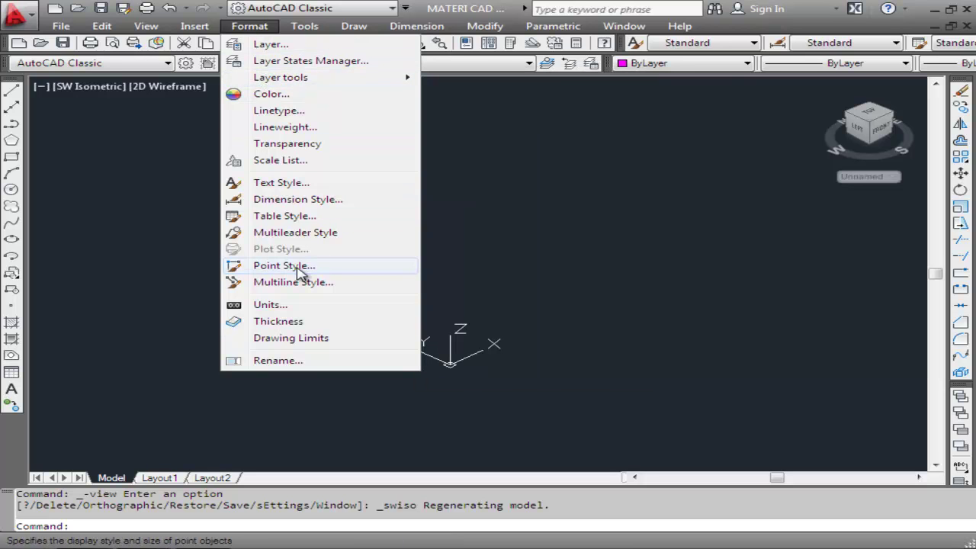
{"action": "left_click", "coordinate": [284, 265]}
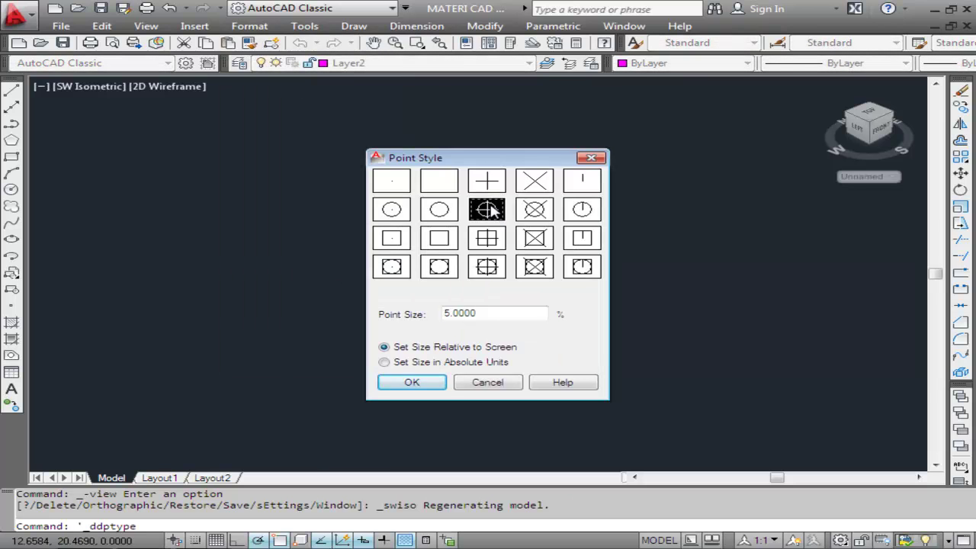
{"action": "left_click", "coordinate": [534, 209]}
{"action": "left_click", "coordinate": [491, 211]}
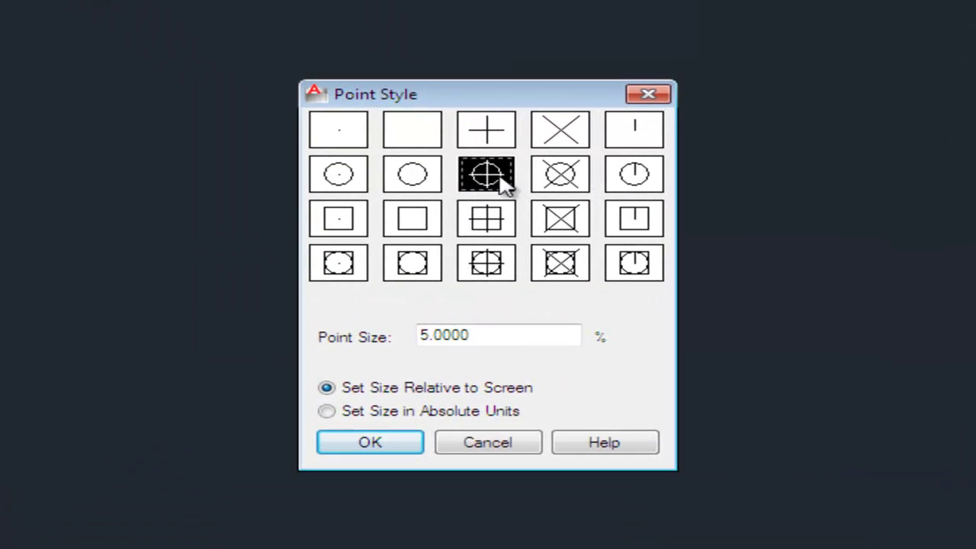
{"action": "left_click", "coordinate": [391, 448]}
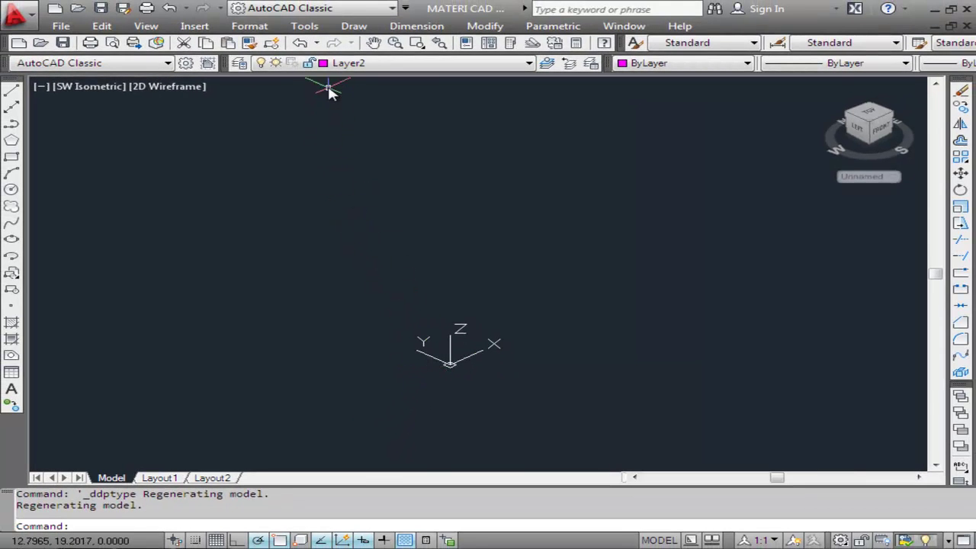
{"action": "left_click", "coordinate": [353, 27]}
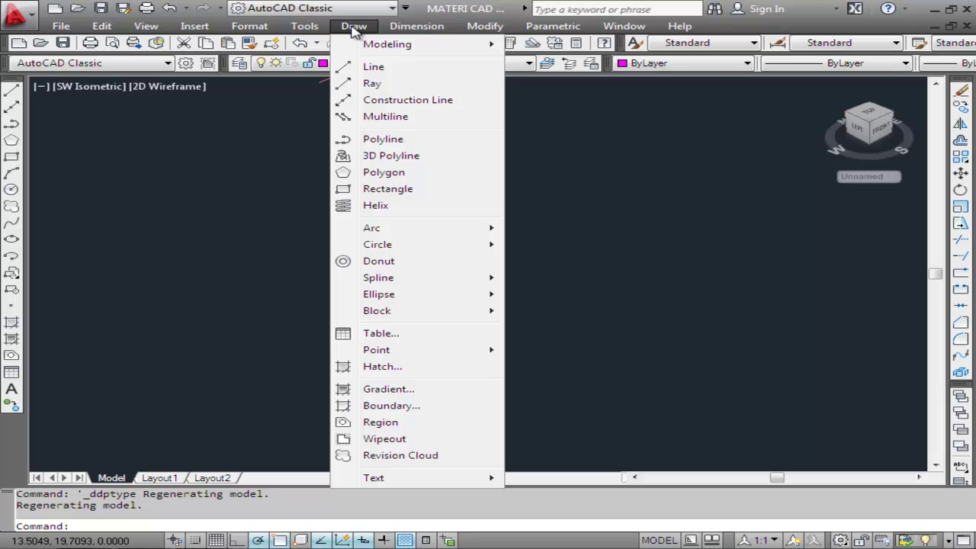
Step: Draw a 10-unit vertical line upward from 0,0,0 with Ortho turned on
{"action": "left_click", "coordinate": [367, 70]}
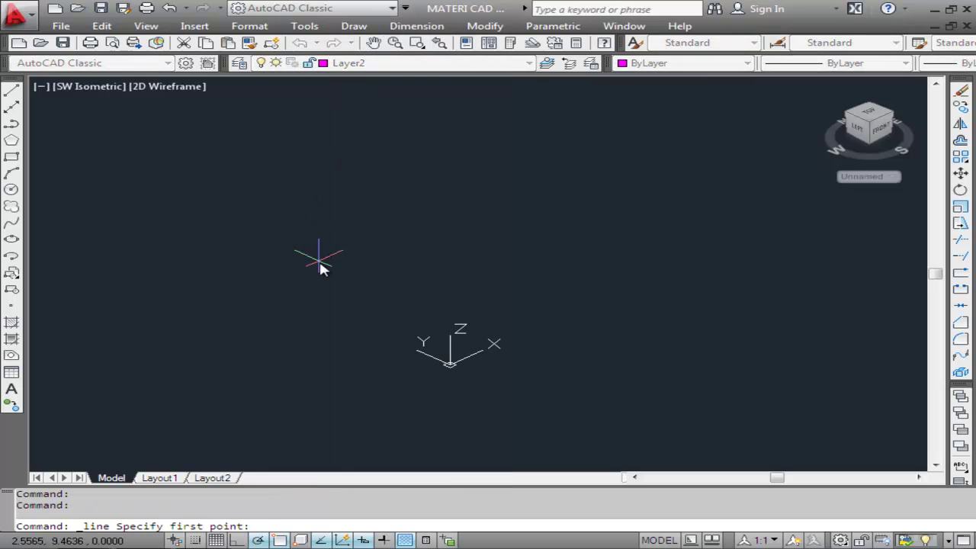
{"action": "type", "text": "0."}
{"action": "key", "text": "BackSpace"}
{"action": "type", "text": ",0"}
{"action": "type", "text": "."}
{"action": "type", "text": ",0"}
{"action": "key", "text": "Return"}
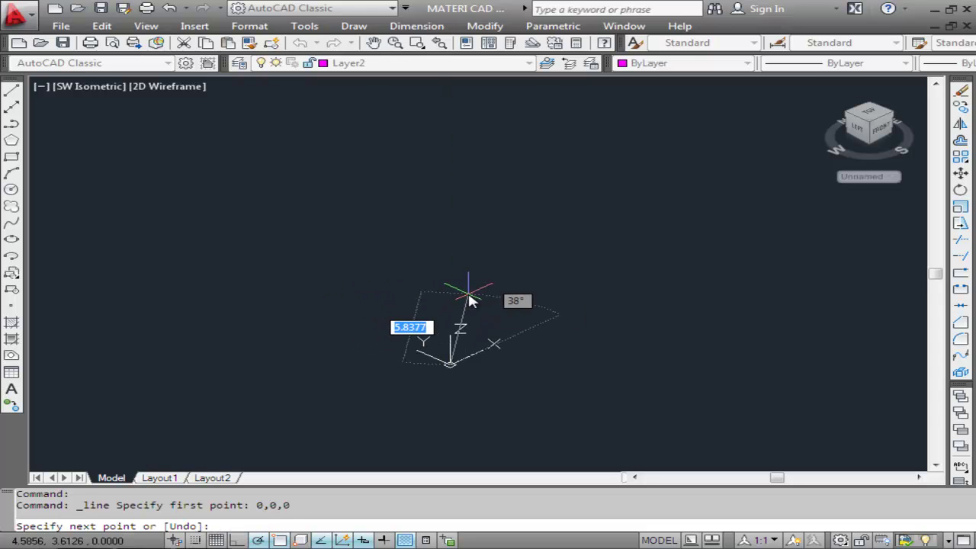
{"action": "key", "text": "F8"}
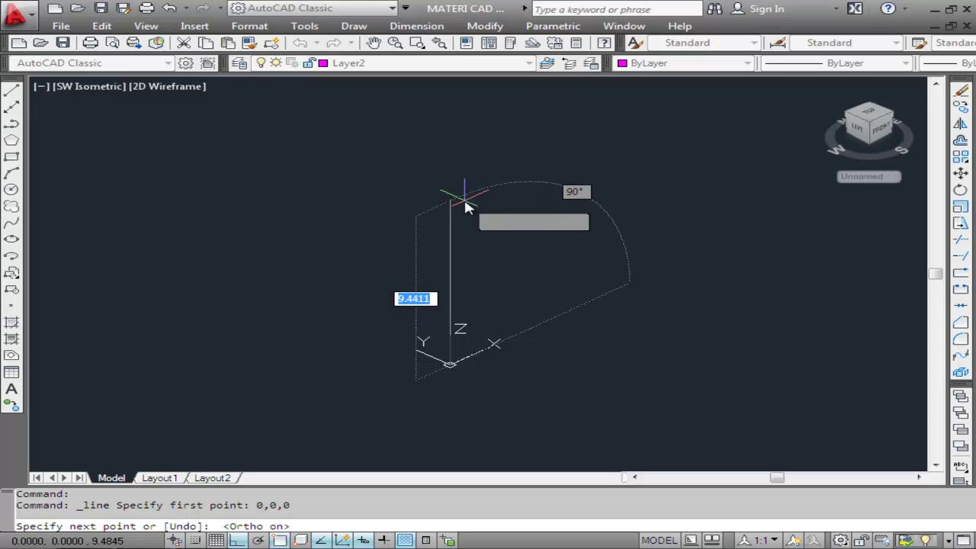
{"action": "type", "text": "10"}
{"action": "key", "text": "Return"}
{"action": "key", "text": "Return"}
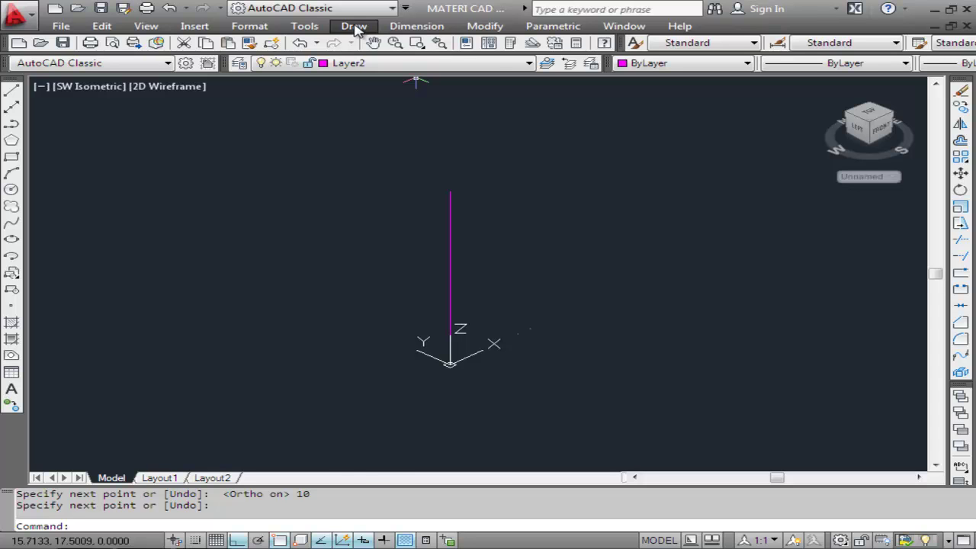
Step: Divide the magenta vertical line into 4 equal segments, placing three point markers
{"action": "left_click", "coordinate": [354, 26]}
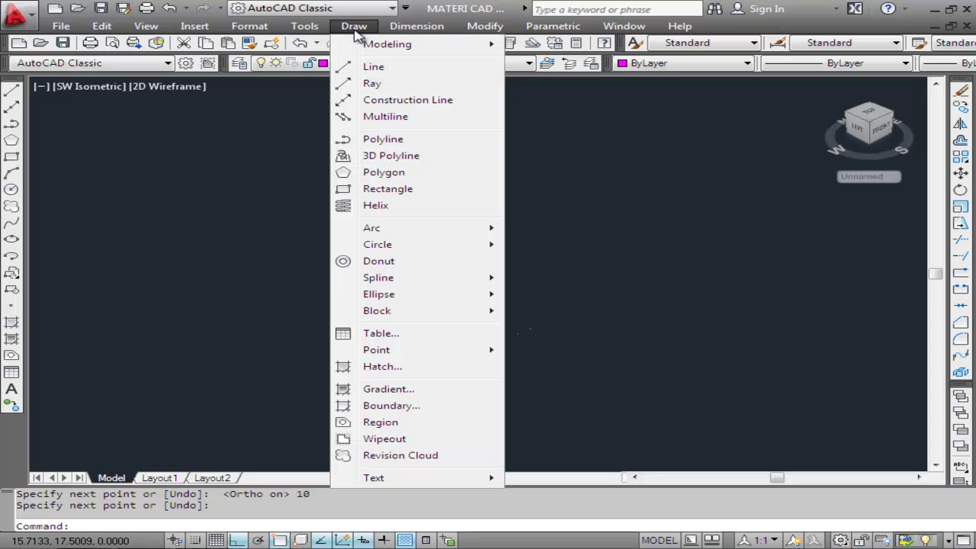
{"action": "mouse_move", "coordinate": [376, 349]}
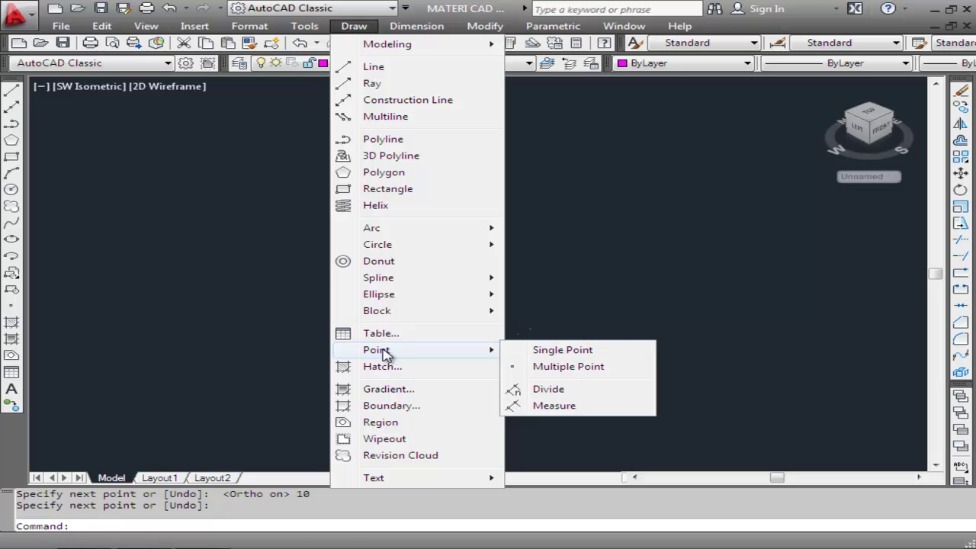
{"action": "left_click", "coordinate": [580, 389]}
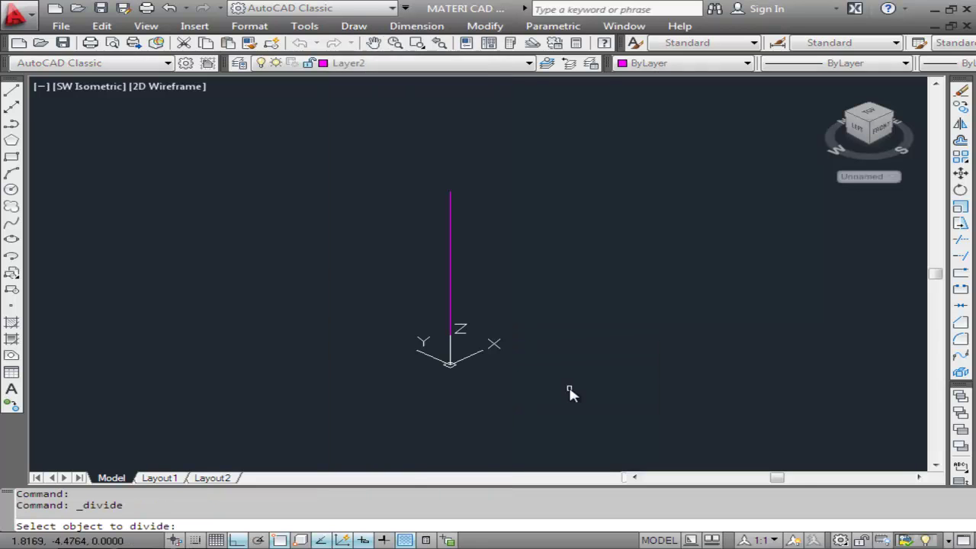
{"action": "left_click", "coordinate": [450, 256]}
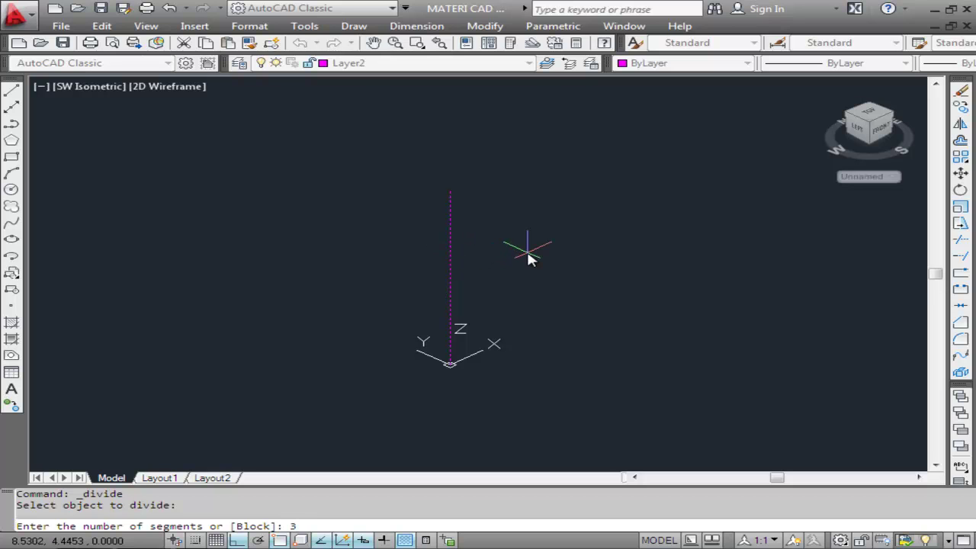
{"action": "type", "text": "4"}
{"action": "key", "text": "Return"}
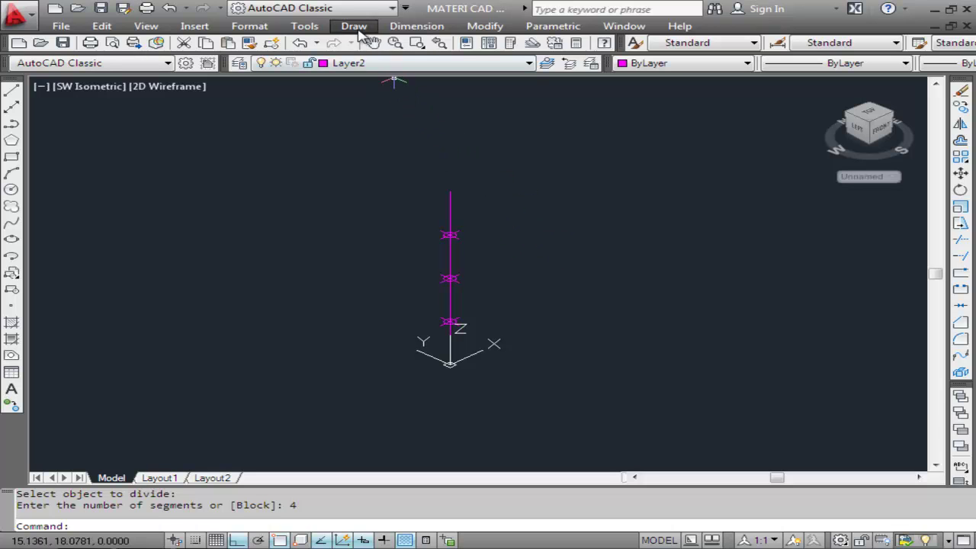
Step: Turn on Endpoint and Node object snaps in Drafting Settings
{"action": "left_click", "coordinate": [309, 28]}
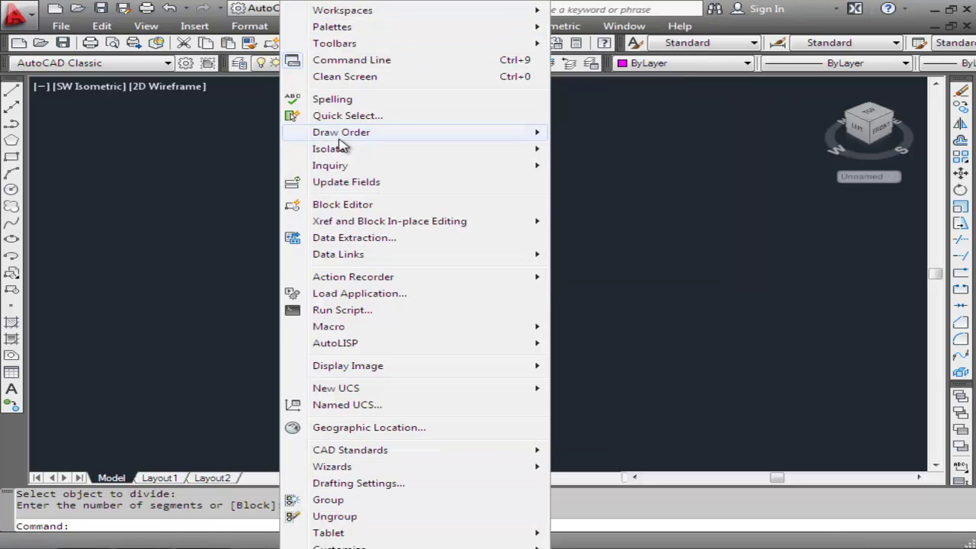
{"action": "left_click", "coordinate": [358, 483]}
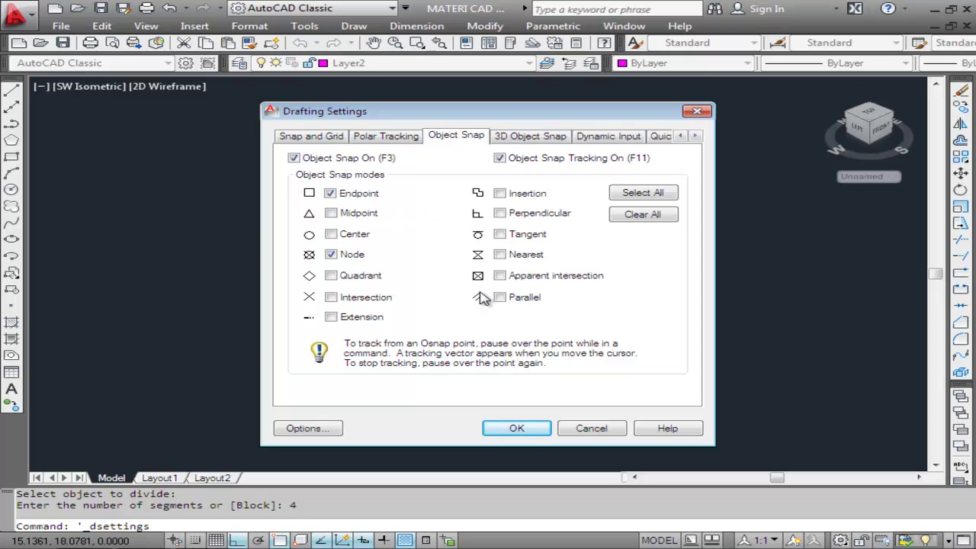
{"action": "left_click", "coordinate": [516, 428]}
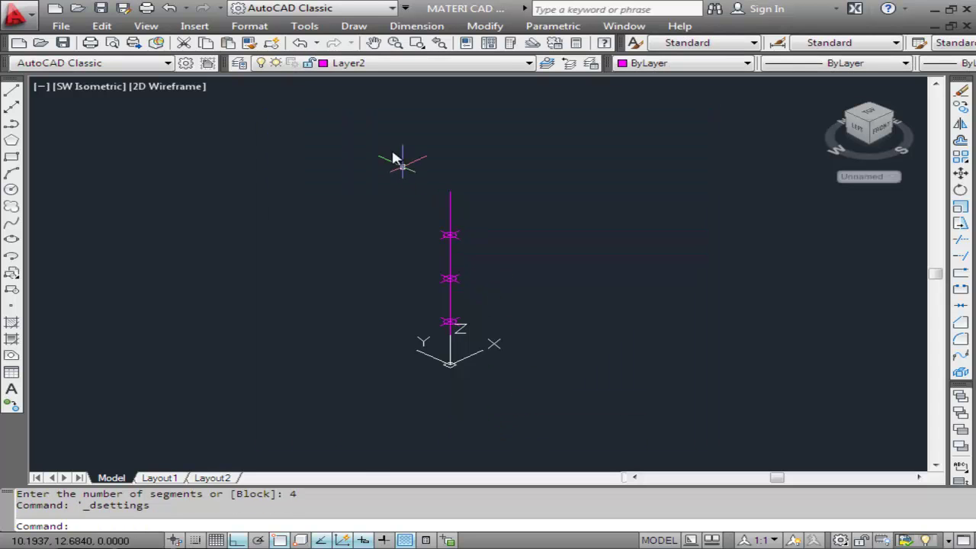
Step: Make Layer1 the current layer and begin a centre-radius circle
{"action": "left_click", "coordinate": [354, 26]}
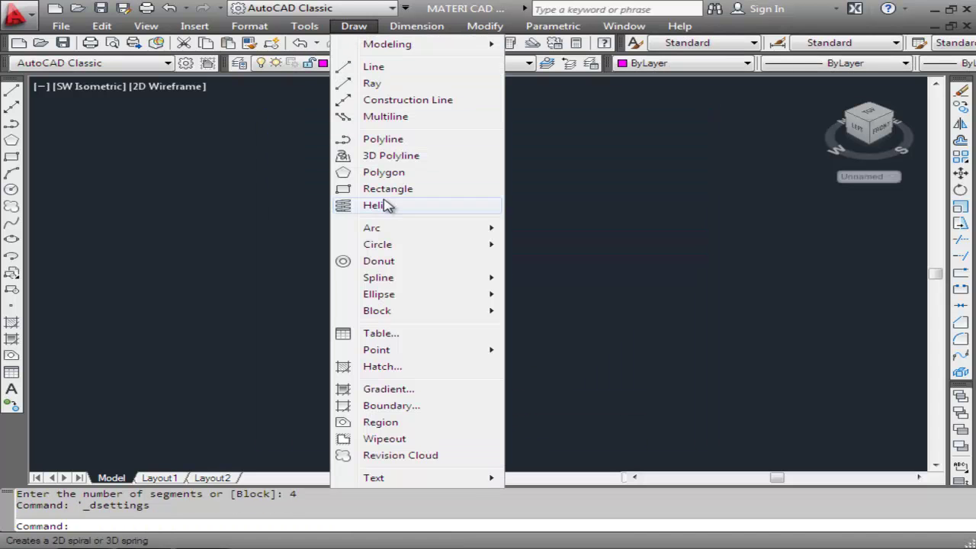
{"action": "left_click", "coordinate": [564, 159]}
{"action": "left_click", "coordinate": [516, 160]}
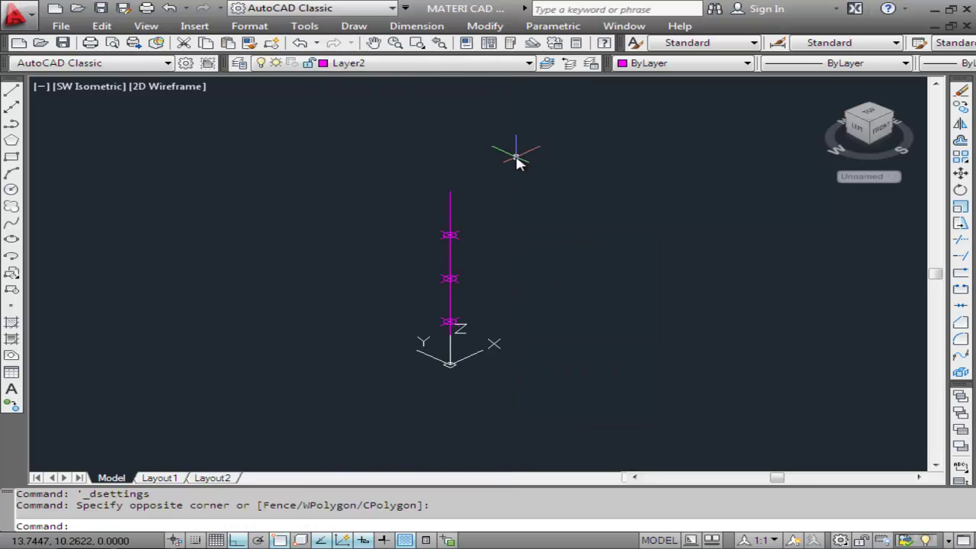
{"action": "left_click", "coordinate": [526, 64]}
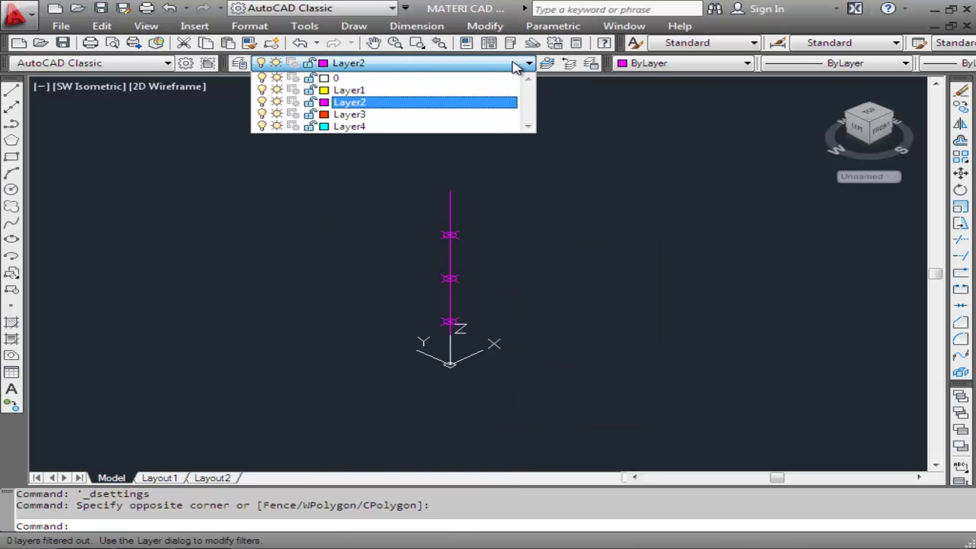
{"action": "left_click", "coordinate": [364, 90]}
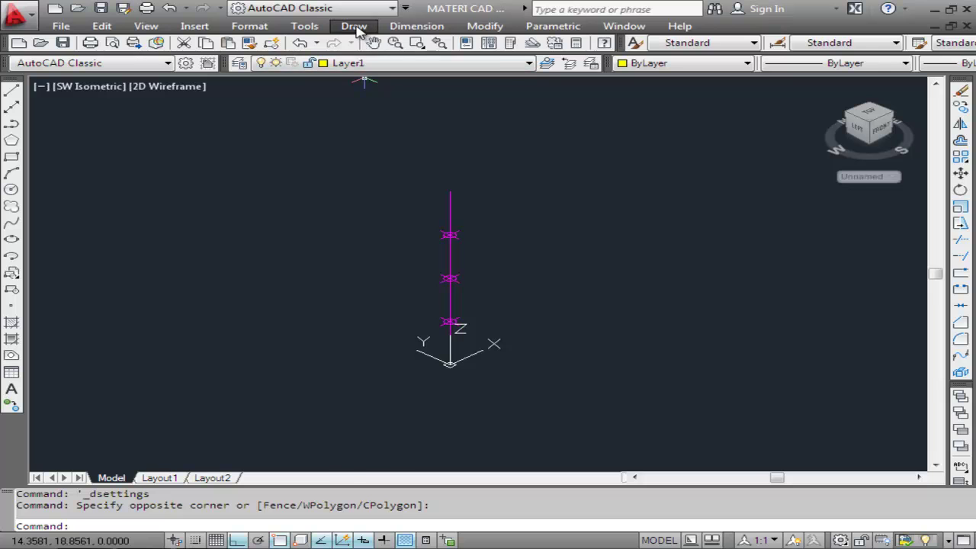
{"action": "left_click", "coordinate": [356, 27]}
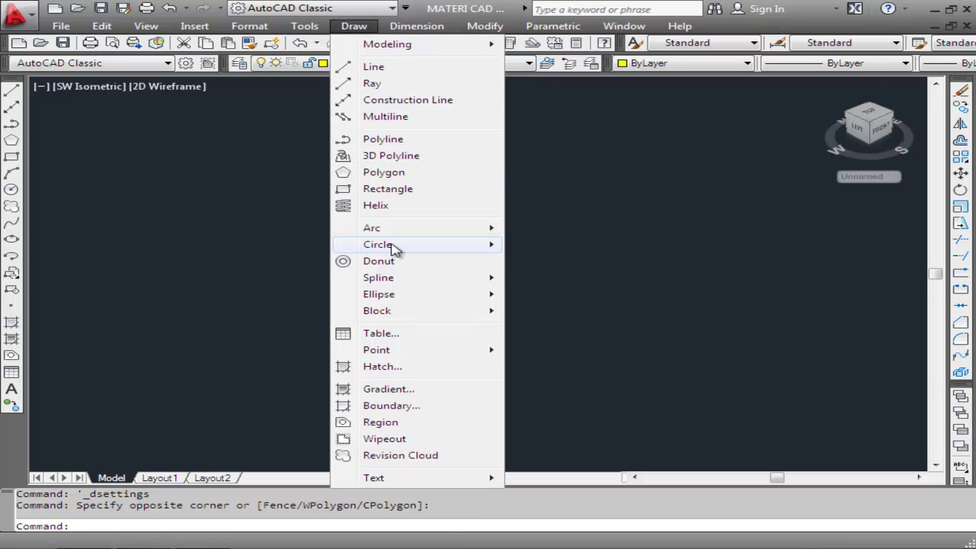
{"action": "mouse_move", "coordinate": [378, 243]}
{"action": "left_click", "coordinate": [603, 251]}
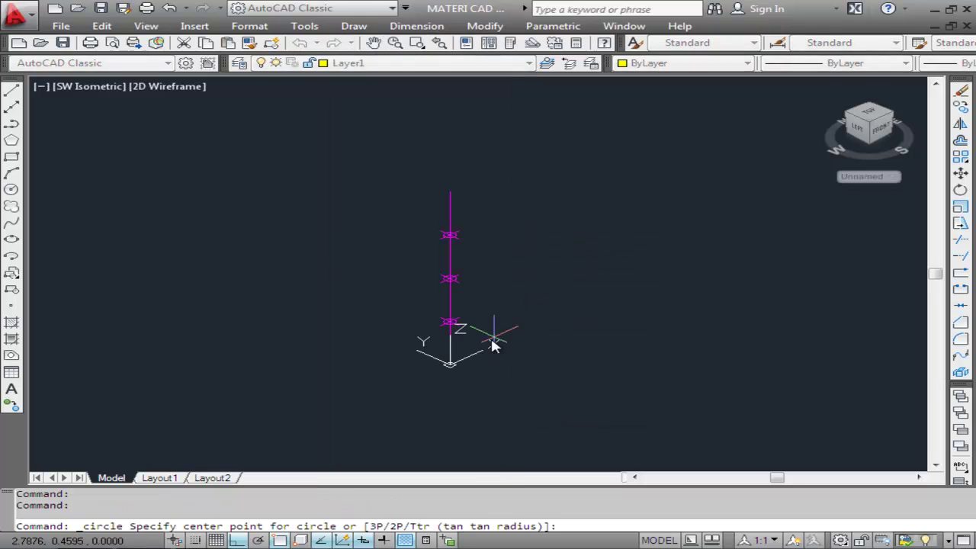
Step: Draw a radius-10 yellow circle on Layer1 centred at the origin
{"action": "left_click", "coordinate": [450, 364]}
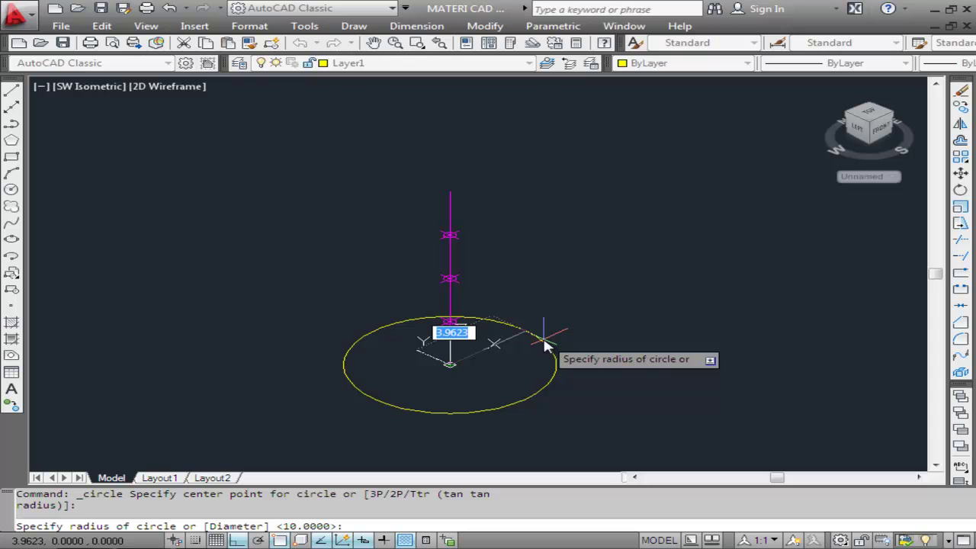
{"action": "type", "text": "1"}
{"action": "key", "text": "Return"}
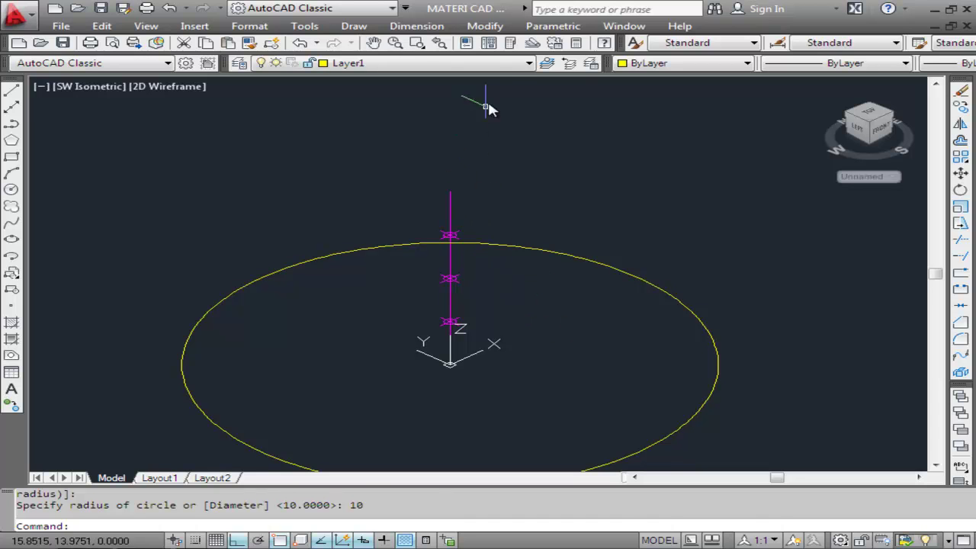
{"action": "left_click", "coordinate": [355, 26]}
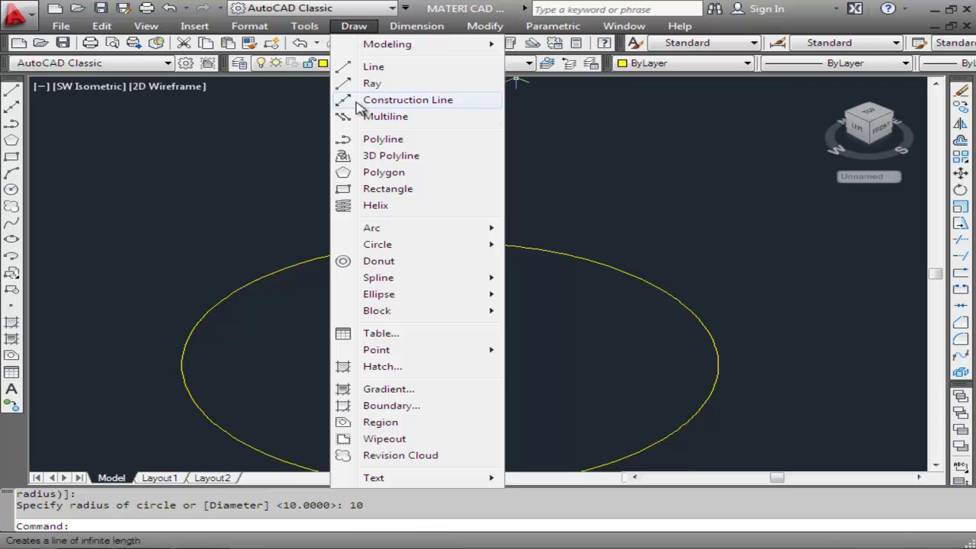
Step: Draw an inscribed 8-sided polygon centred on the line's middle node at height 5
{"action": "left_click", "coordinate": [380, 174]}
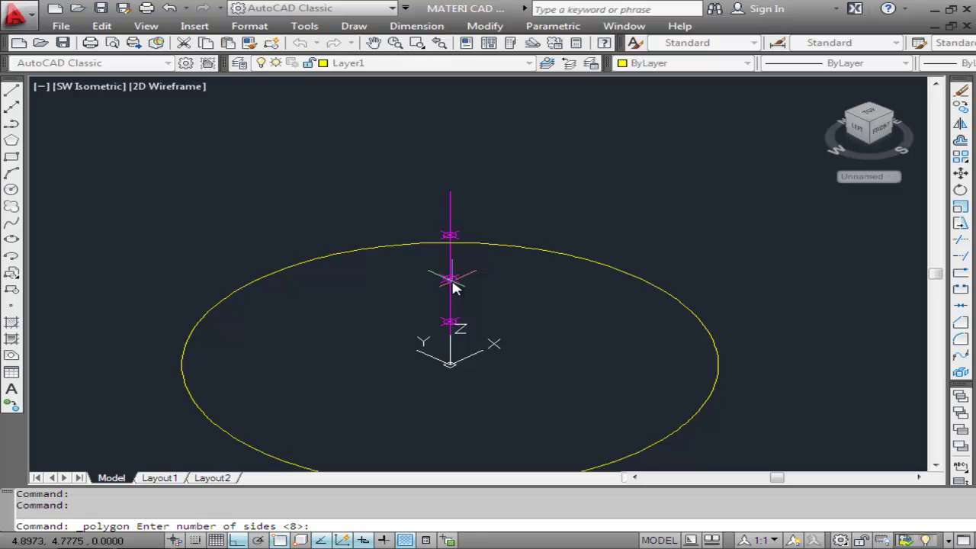
{"action": "key", "text": "Return"}
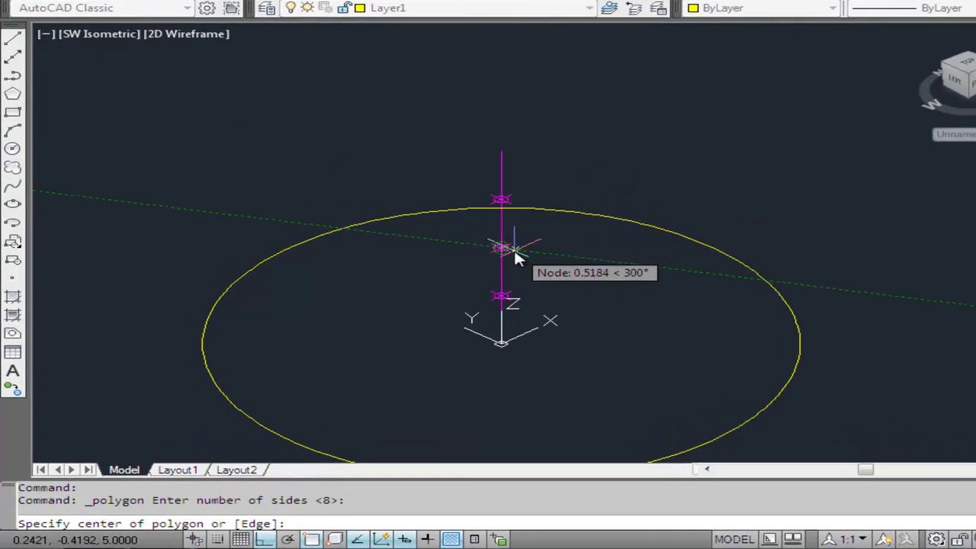
{"action": "left_click", "coordinate": [541, 225]}
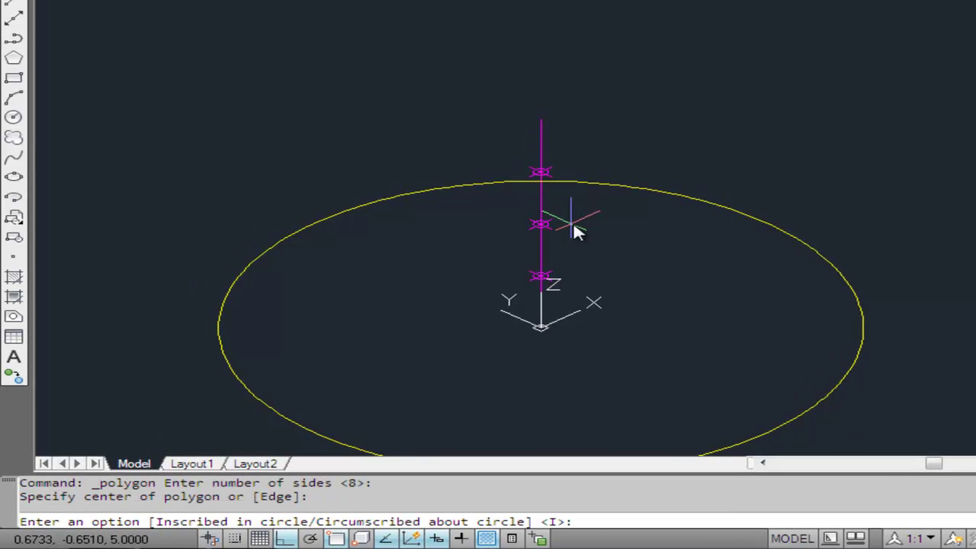
{"action": "key", "text": "Return"}
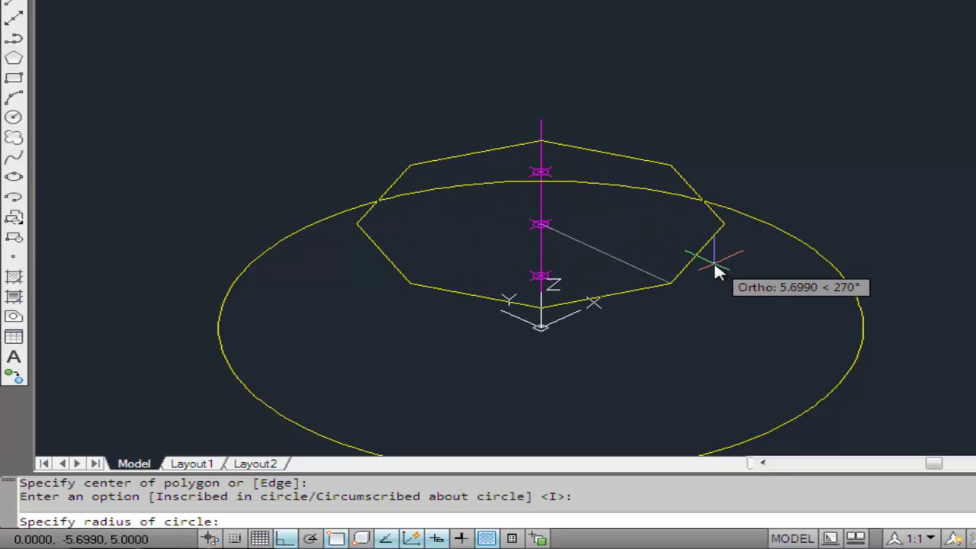
{"action": "left_click", "coordinate": [739, 275]}
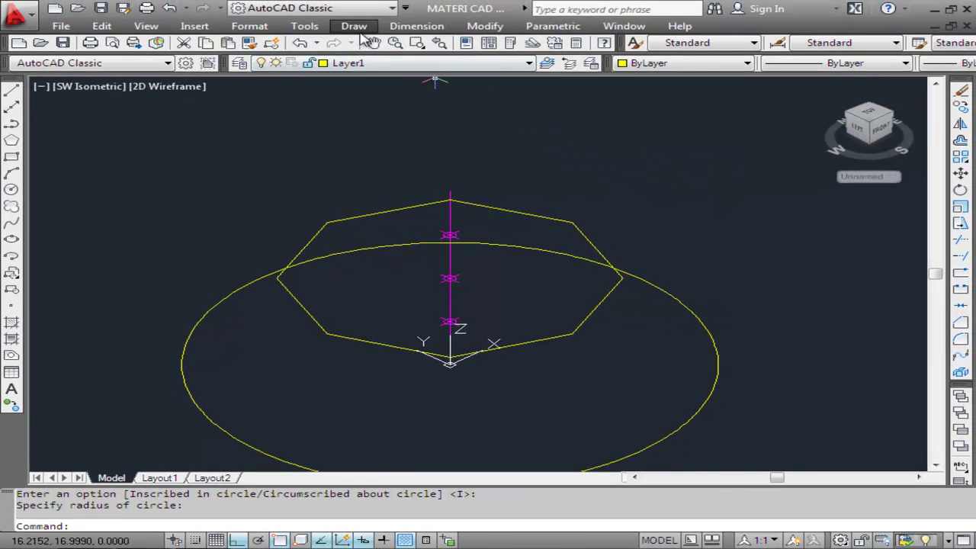
{"action": "left_click", "coordinate": [354, 26]}
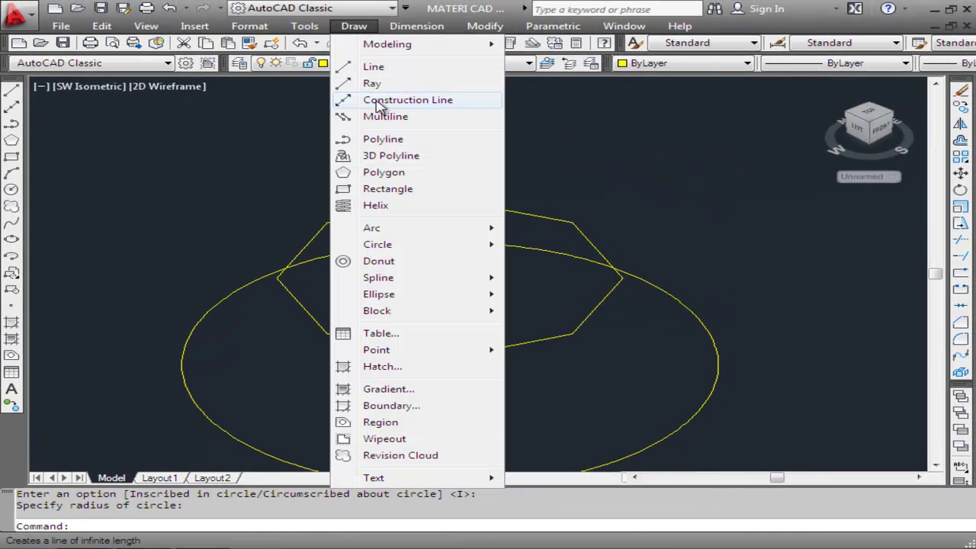
{"action": "mouse_move", "coordinate": [378, 244]}
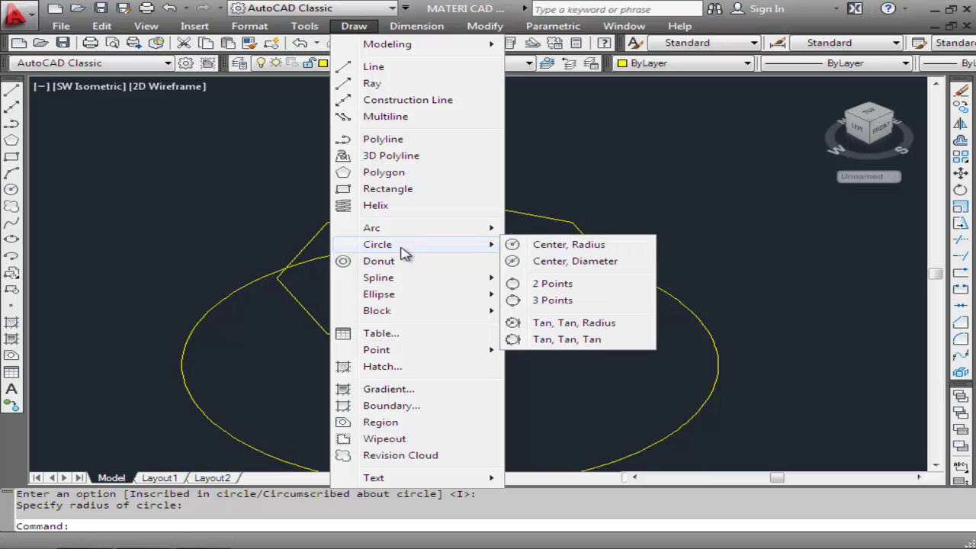
Step: Draw a radius-12 circle centred on the line's top endpoint at height 10
{"action": "left_click", "coordinate": [566, 245]}
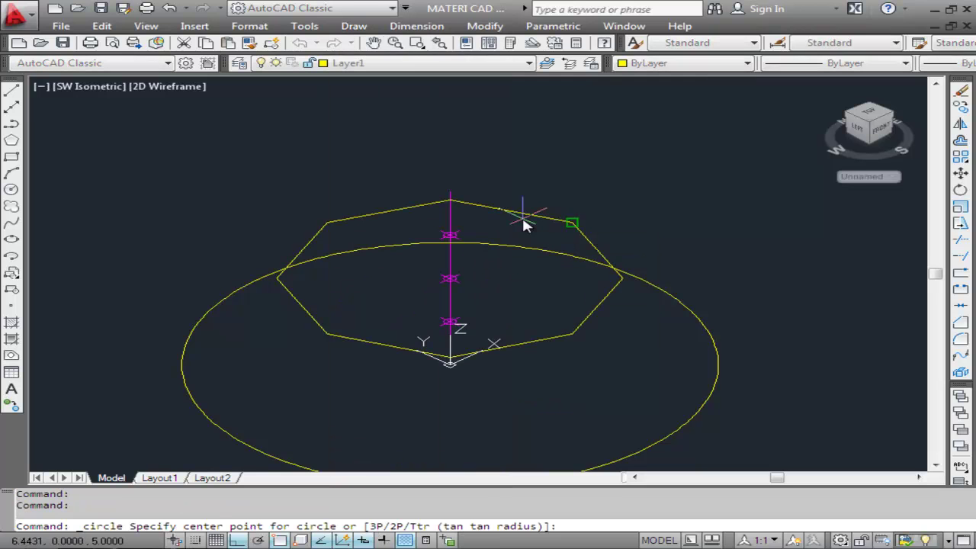
{"action": "left_click", "coordinate": [458, 198]}
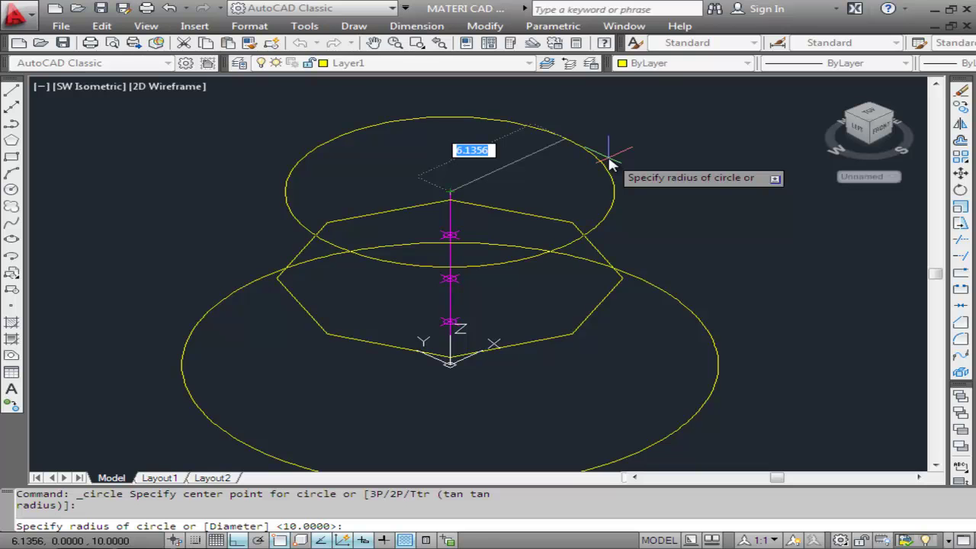
{"action": "type", "text": "12"}
{"action": "key", "text": "Return"}
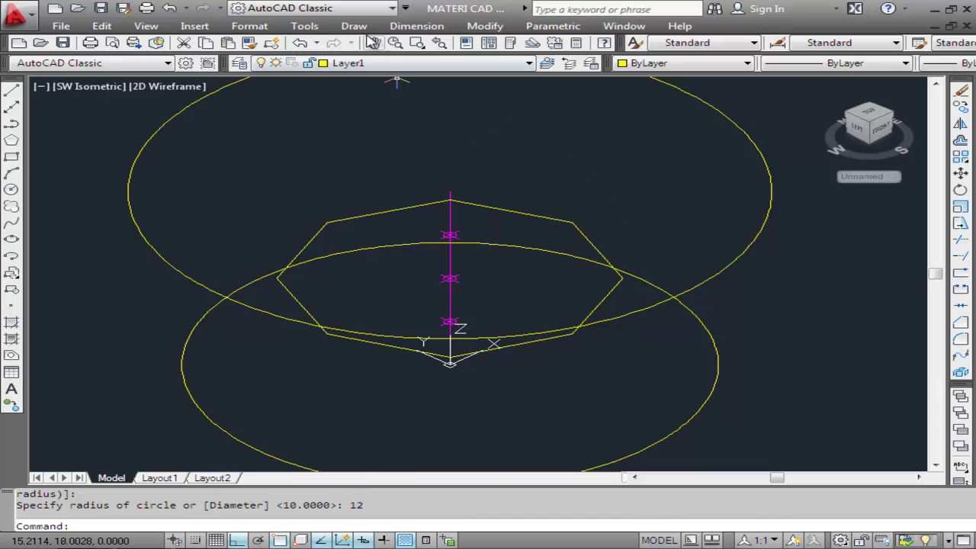
{"action": "left_click", "coordinate": [360, 28]}
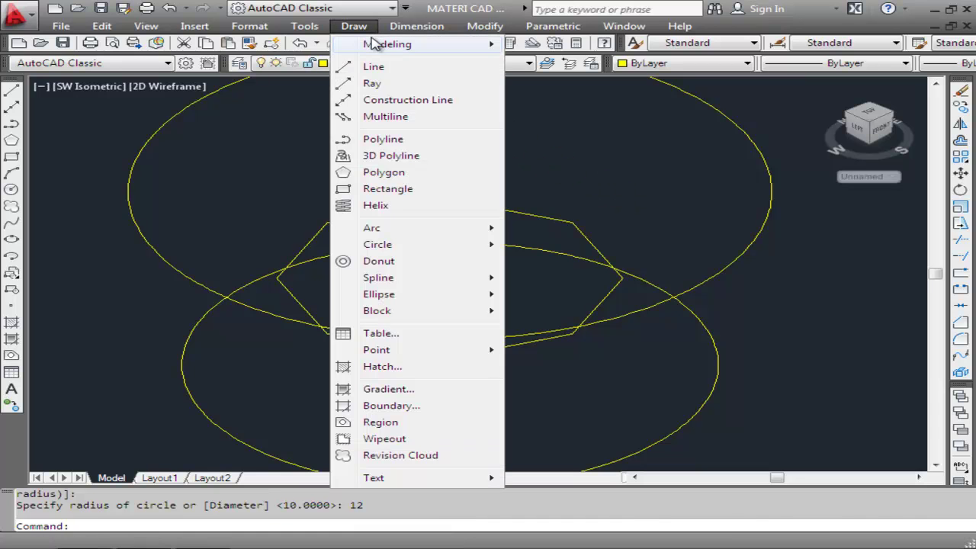
{"action": "mouse_move", "coordinate": [387, 44]}
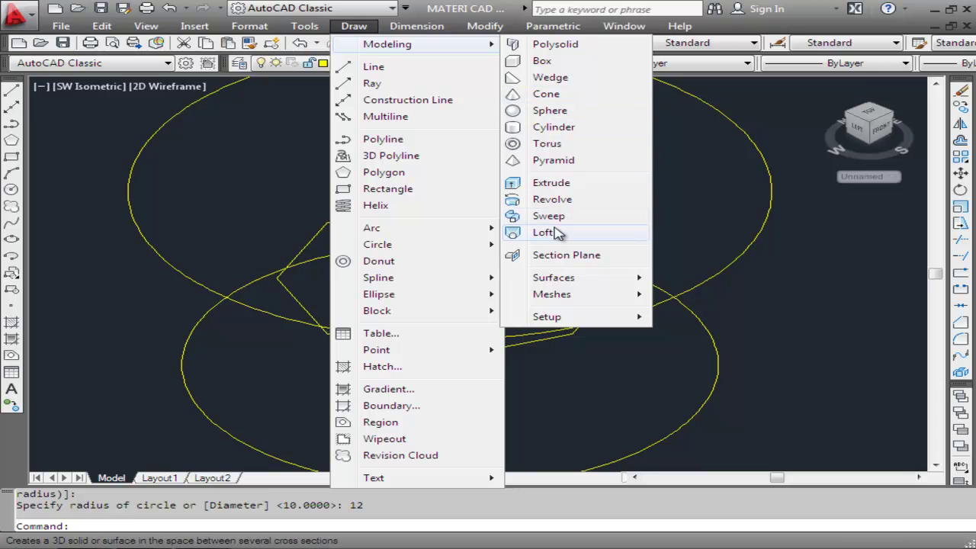
Step: Loft a solid through the base circle, octagon and top circle using cross sections only
{"action": "left_click", "coordinate": [555, 232]}
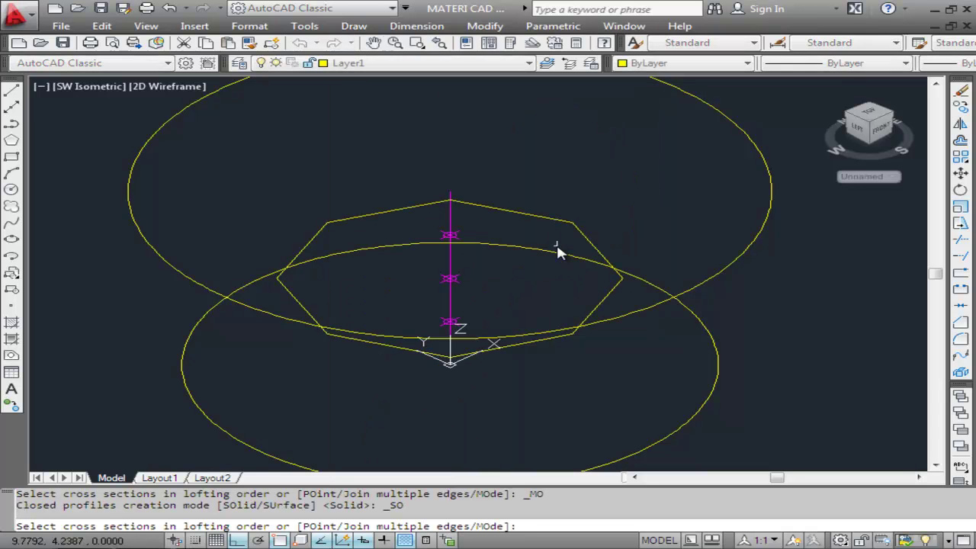
{"action": "left_click", "coordinate": [674, 435]}
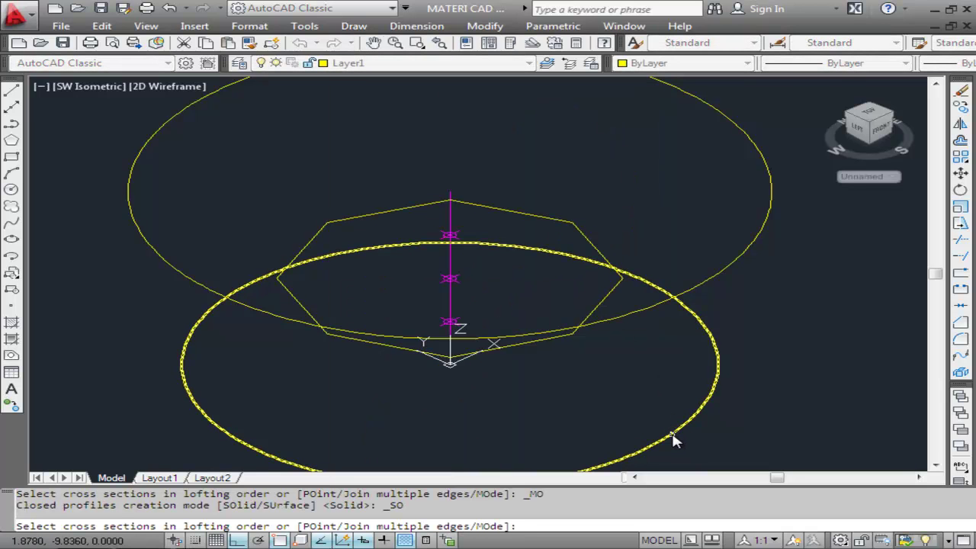
{"action": "left_click", "coordinate": [672, 436]}
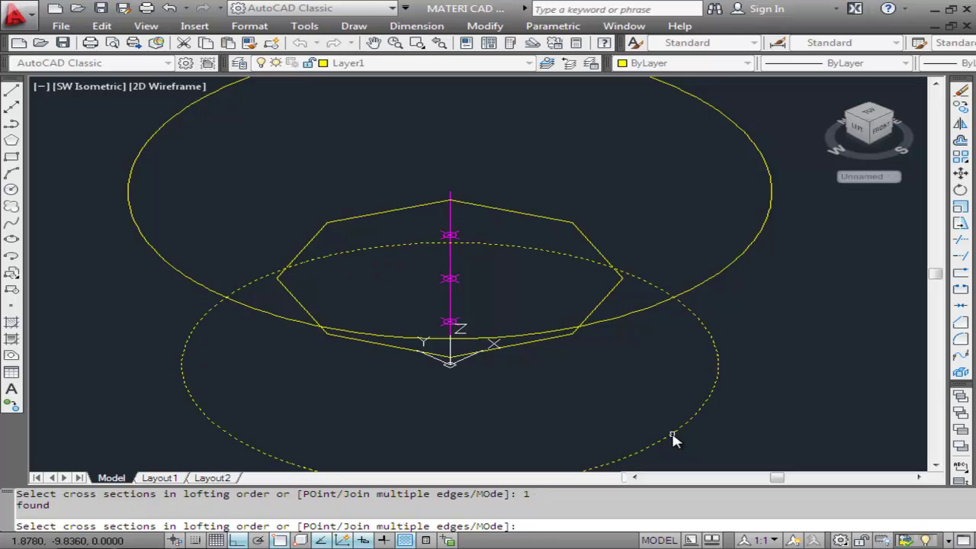
{"action": "left_click", "coordinate": [597, 315]}
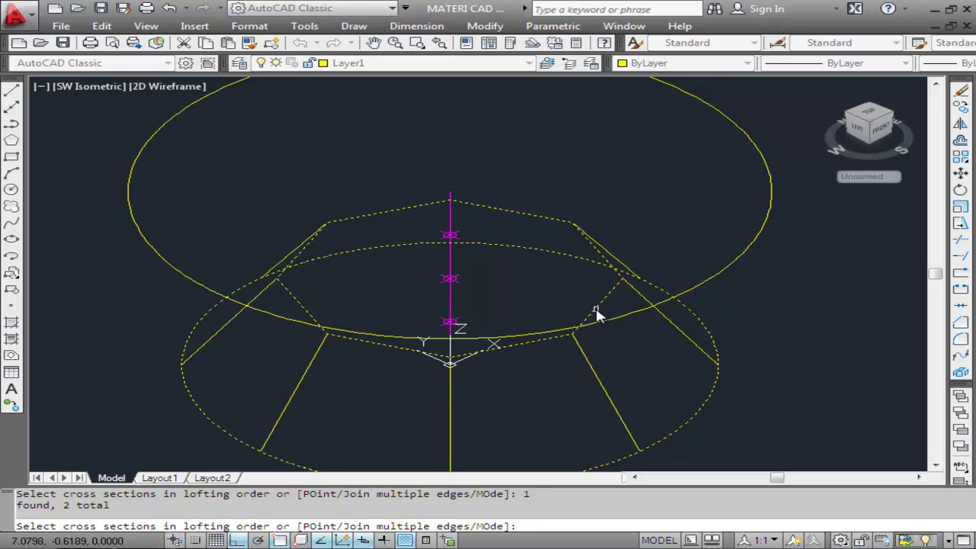
{"action": "left_click", "coordinate": [707, 283]}
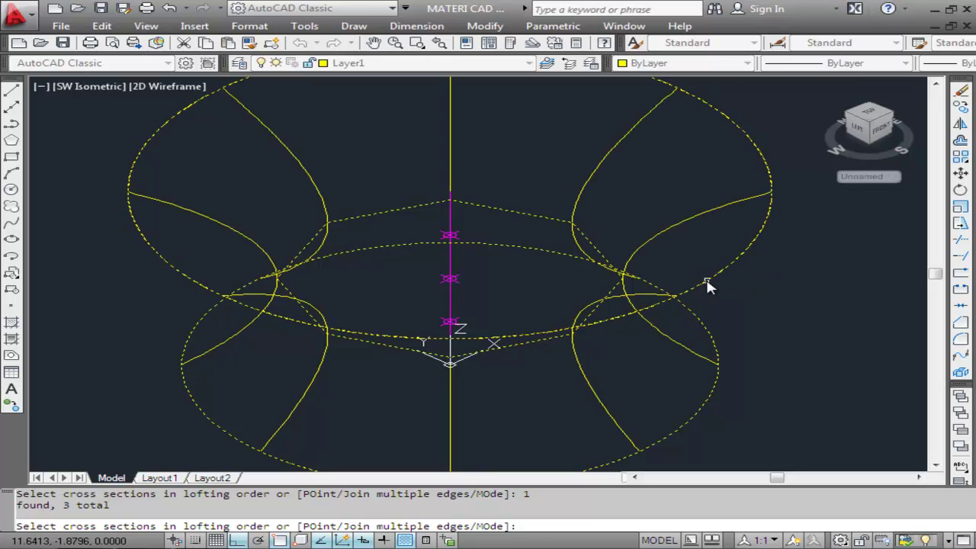
{"action": "key", "text": "Return"}
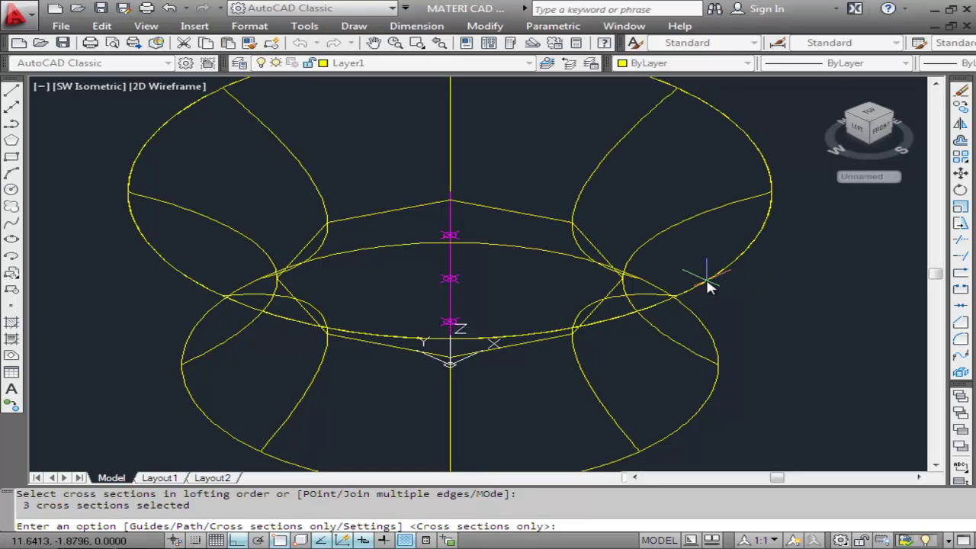
{"action": "key", "text": "Return"}
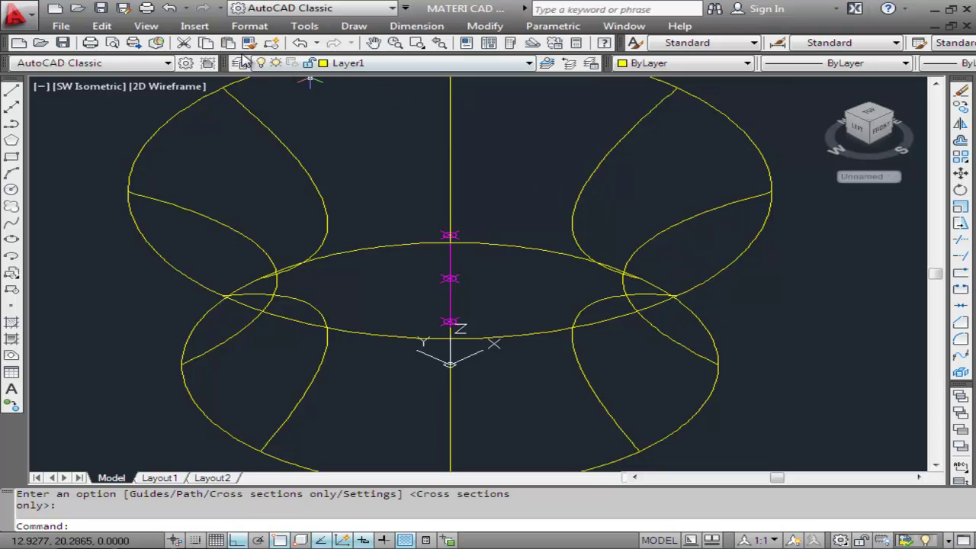
{"action": "left_click", "coordinate": [148, 27]}
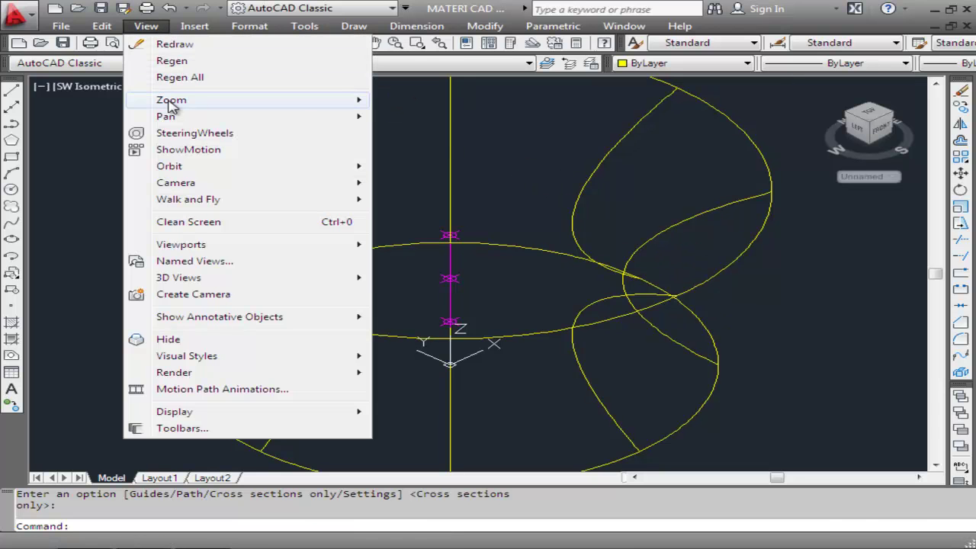
Step: Zoom to extents, cancel the Plot dialog, and apply the Realistic visual style
{"action": "mouse_move", "coordinate": [171, 100]}
{"action": "left_click", "coordinate": [407, 283]}
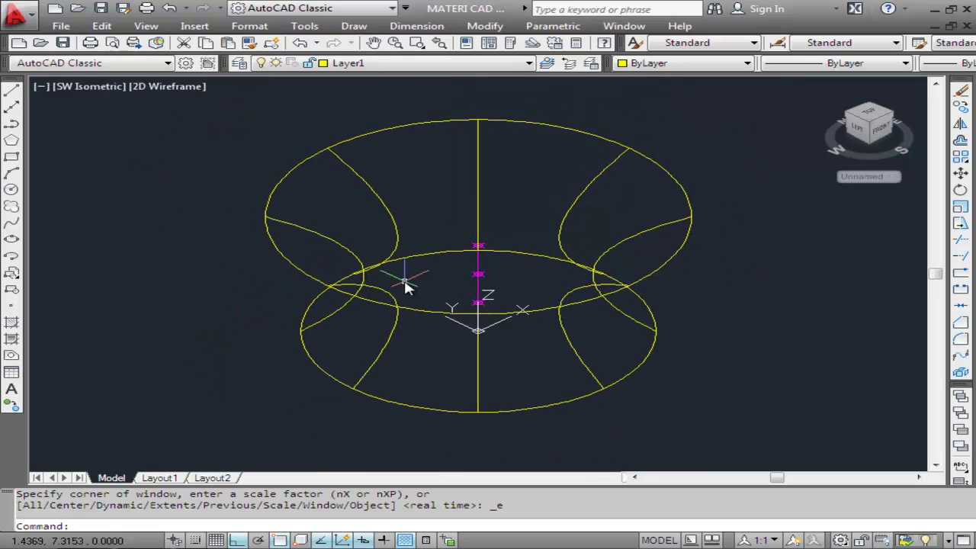
{"action": "left_click", "coordinate": [146, 9]}
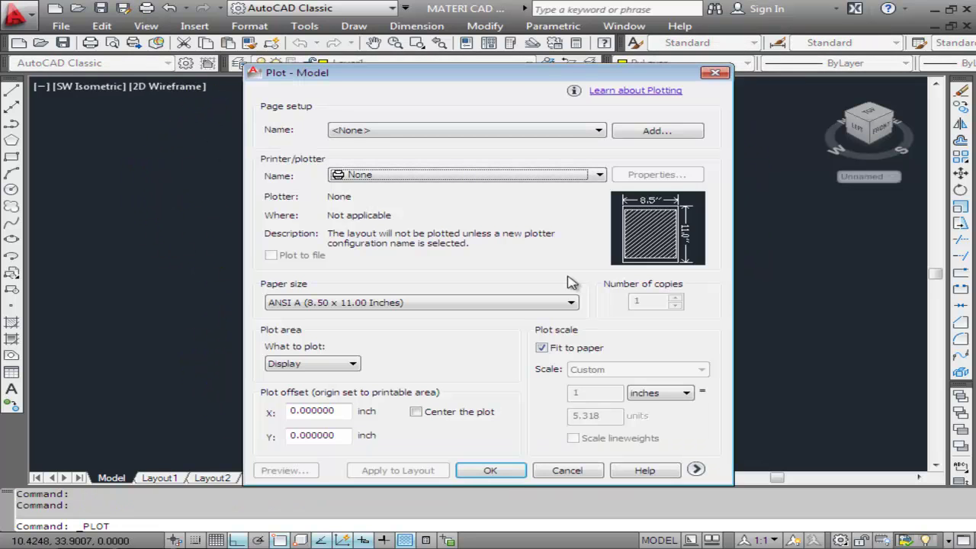
{"action": "left_click", "coordinate": [567, 469]}
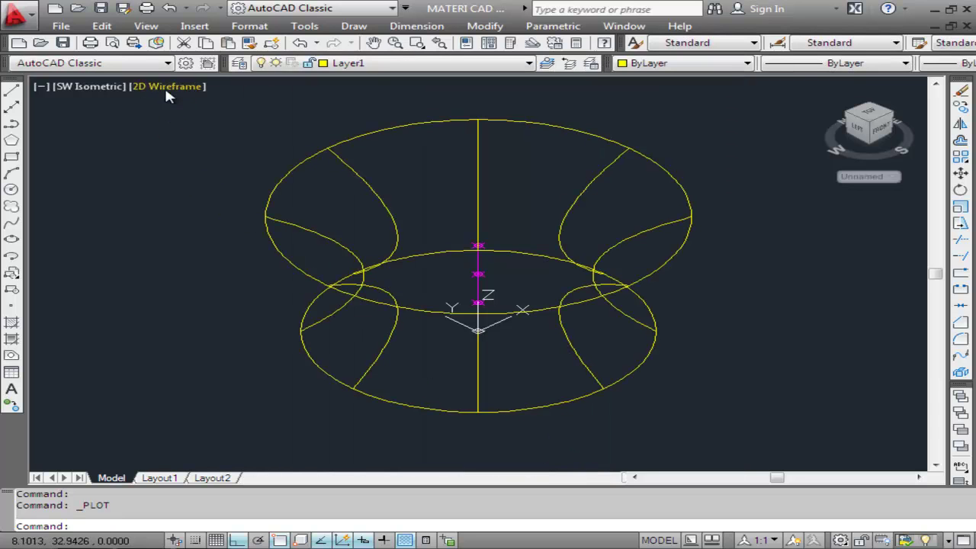
{"action": "left_click", "coordinate": [147, 26]}
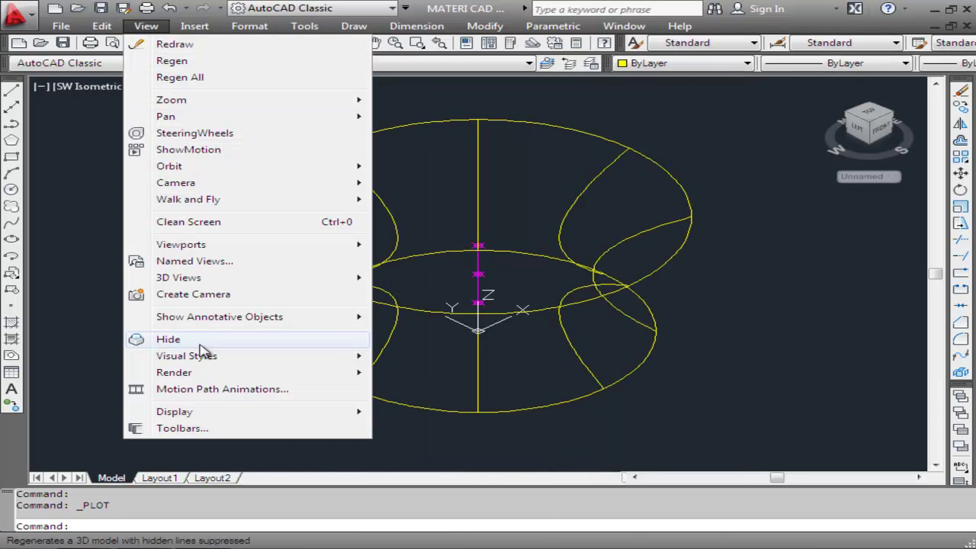
{"action": "mouse_move", "coordinate": [187, 356]}
{"action": "left_click", "coordinate": [421, 411]}
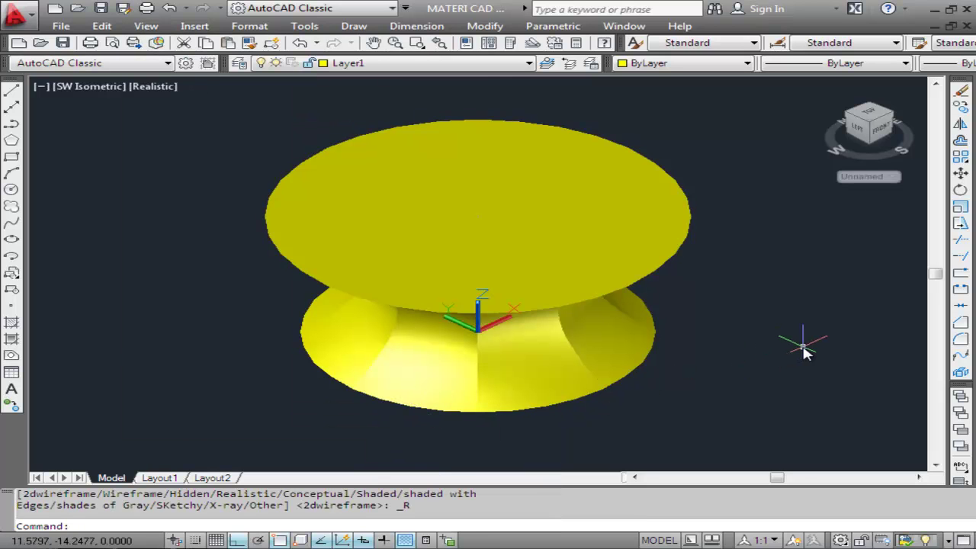
Step: Free-orbit the yellow stool to a custom view looking down onto its top face, then exit orbit
{"action": "left_click", "coordinate": [142, 28]}
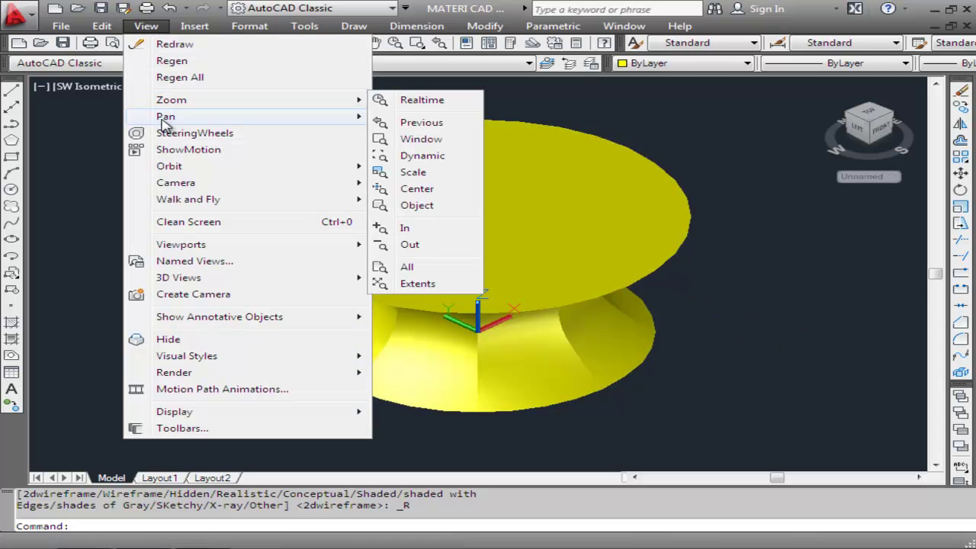
{"action": "left_click", "coordinate": [411, 181]}
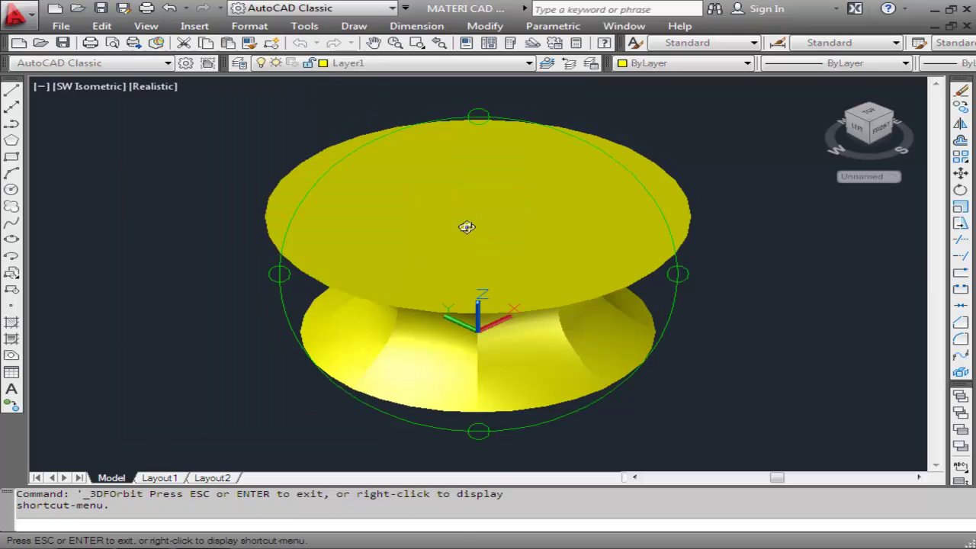
{"action": "mouse_move", "coordinate": [508, 298]}
{"action": "left_mouse_down"}
{"action": "mouse_move", "coordinate": [573, 148]}
{"action": "mouse_move", "coordinate": [525, 176]}
{"action": "mouse_move", "coordinate": [496, 224]}
{"action": "mouse_move", "coordinate": [477, 272]}
{"action": "mouse_move", "coordinate": [496, 281]}
{"action": "mouse_move", "coordinate": [522, 268]}
{"action": "mouse_move", "coordinate": [548, 191]}
{"action": "mouse_move", "coordinate": [463, 195]}
{"action": "mouse_move", "coordinate": [364, 231]}
{"action": "mouse_move", "coordinate": [323, 268]}
{"action": "mouse_move", "coordinate": [496, 226]}
{"action": "mouse_move", "coordinate": [524, 187]}
{"action": "mouse_move", "coordinate": [480, 261]}
{"action": "mouse_move", "coordinate": [382, 307]}
{"action": "mouse_move", "coordinate": [442, 268]}
{"action": "mouse_move", "coordinate": [500, 248]}
{"action": "mouse_move", "coordinate": [516, 244]}
{"action": "mouse_move", "coordinate": [535, 266]}
{"action": "left_mouse_up"}
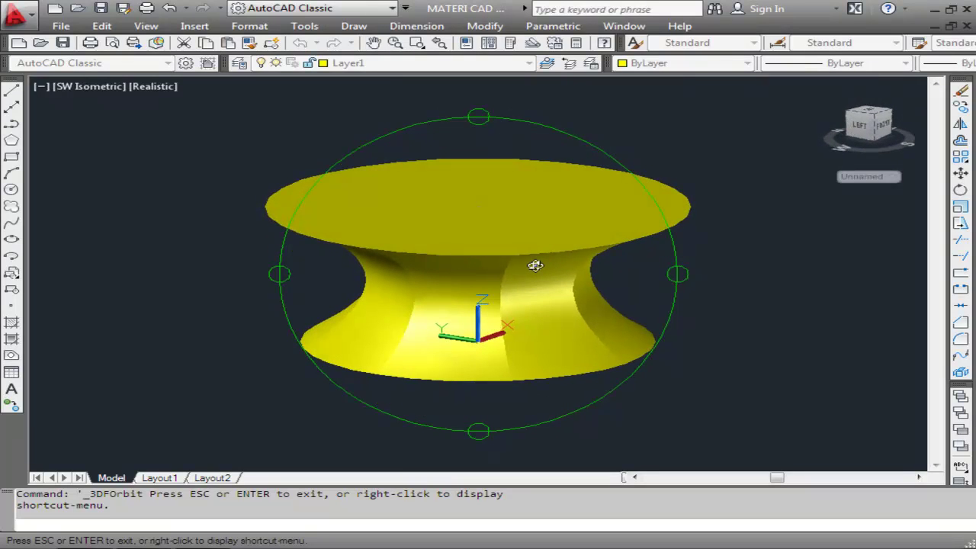
{"action": "mouse_move", "coordinate": [535, 265]}
{"action": "left_mouse_down"}
{"action": "mouse_move", "coordinate": [542, 213]}
{"action": "mouse_move", "coordinate": [555, 194]}
{"action": "mouse_move", "coordinate": [472, 272]}
{"action": "left_mouse_up"}
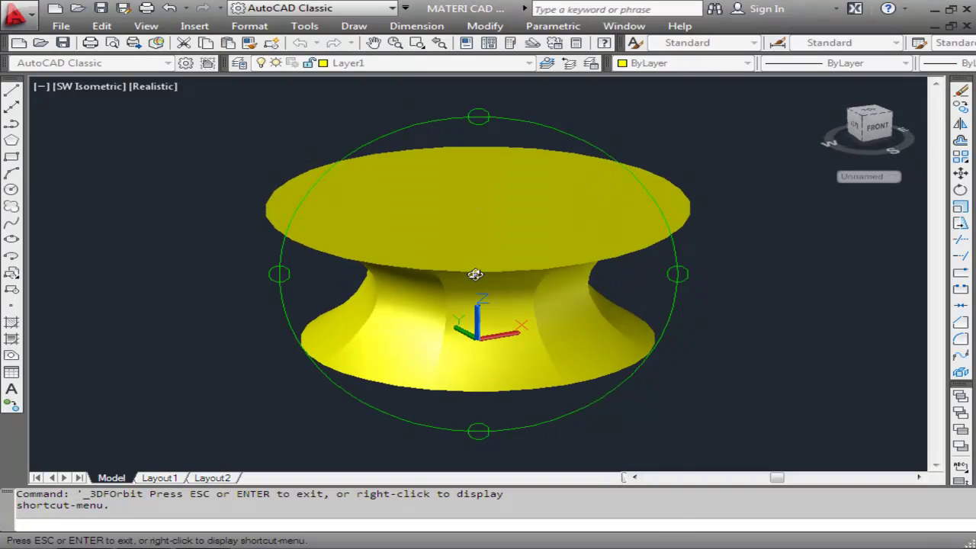
{"action": "right_click", "coordinate": [475, 279]}
{"action": "left_click", "coordinate": [510, 264]}
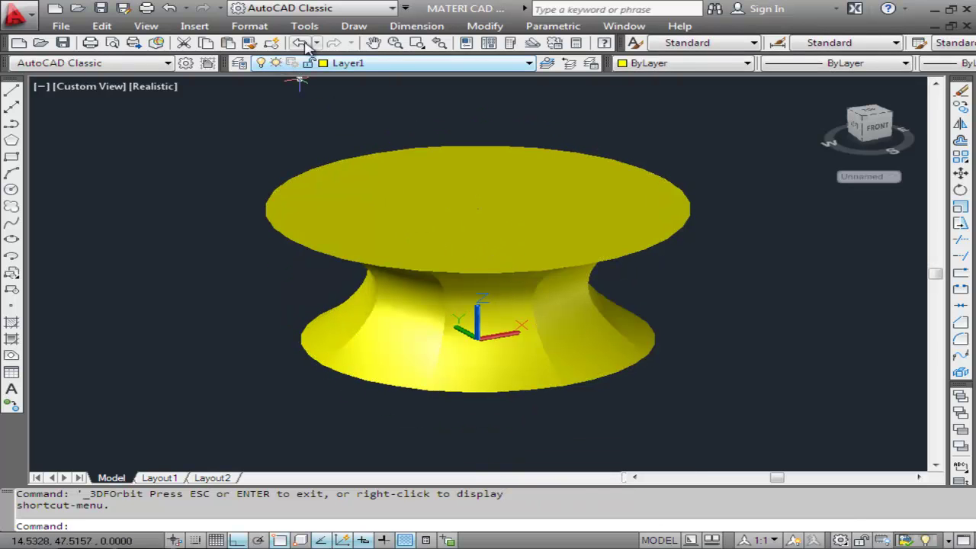
Step: Extrude the stool's top face by a height of 1 with the default taper
{"action": "left_click", "coordinate": [350, 26]}
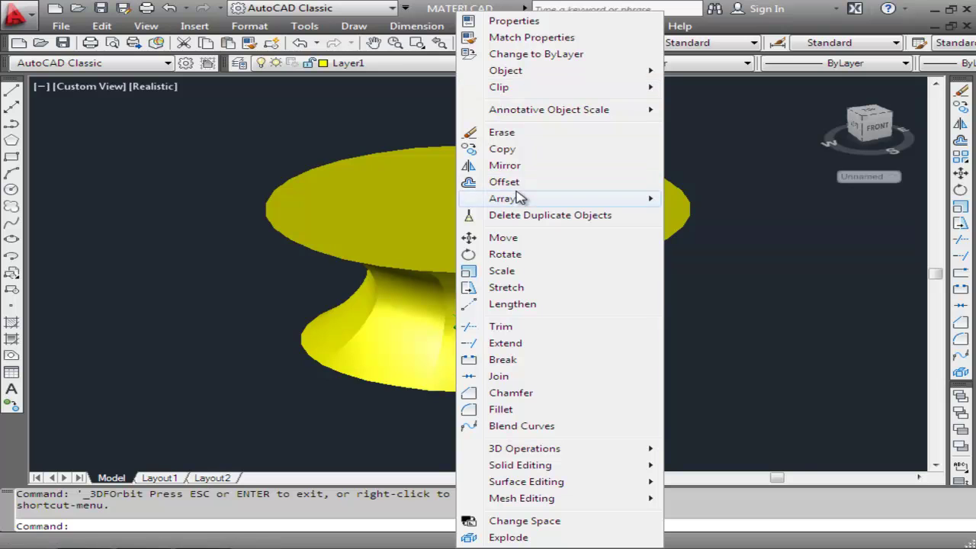
{"action": "mouse_move", "coordinate": [404, 444]}
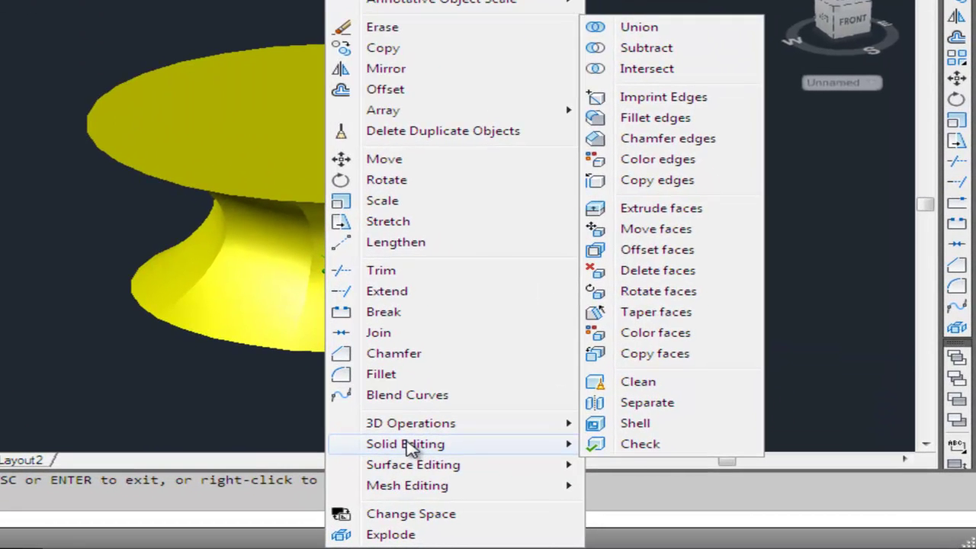
{"action": "left_click", "coordinate": [657, 211]}
{"action": "left_click", "coordinate": [473, 152]}
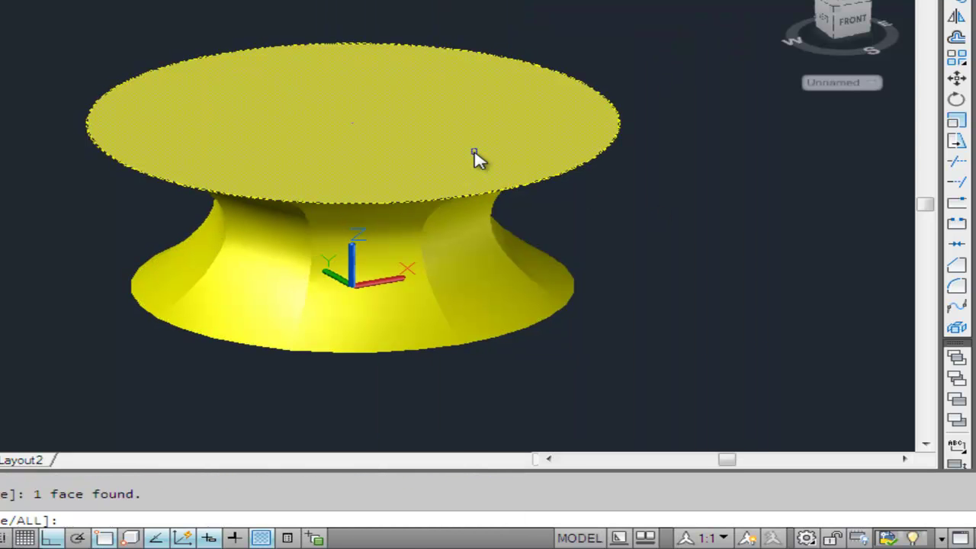
{"action": "key", "text": "Return"}
{"action": "type", "text": "1"}
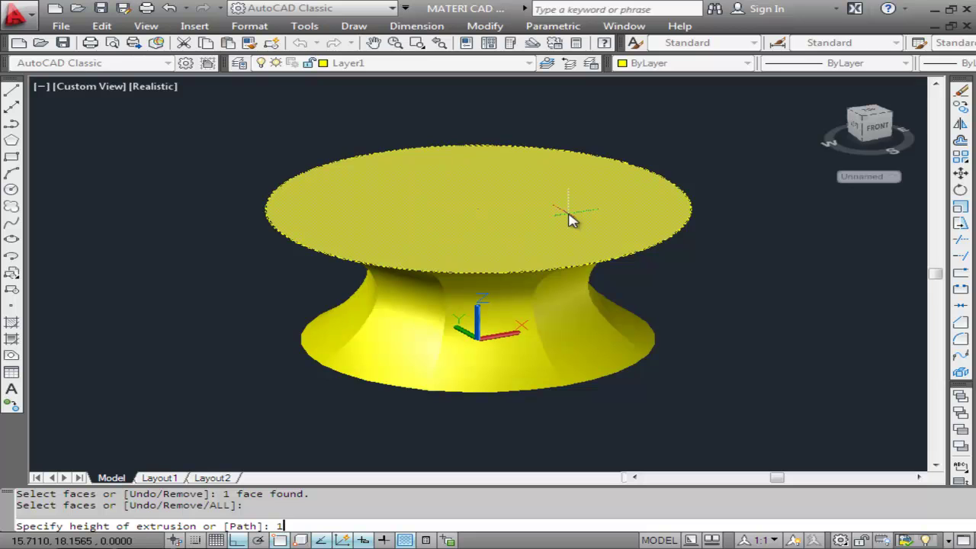
{"action": "key", "text": "Return"}
{"action": "key", "text": "Return"}
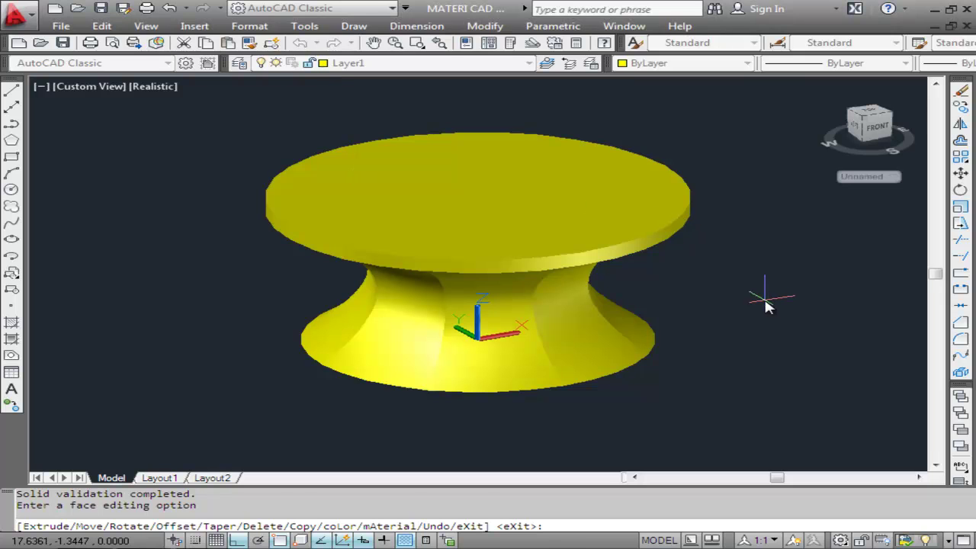
{"action": "key", "text": "Escape"}
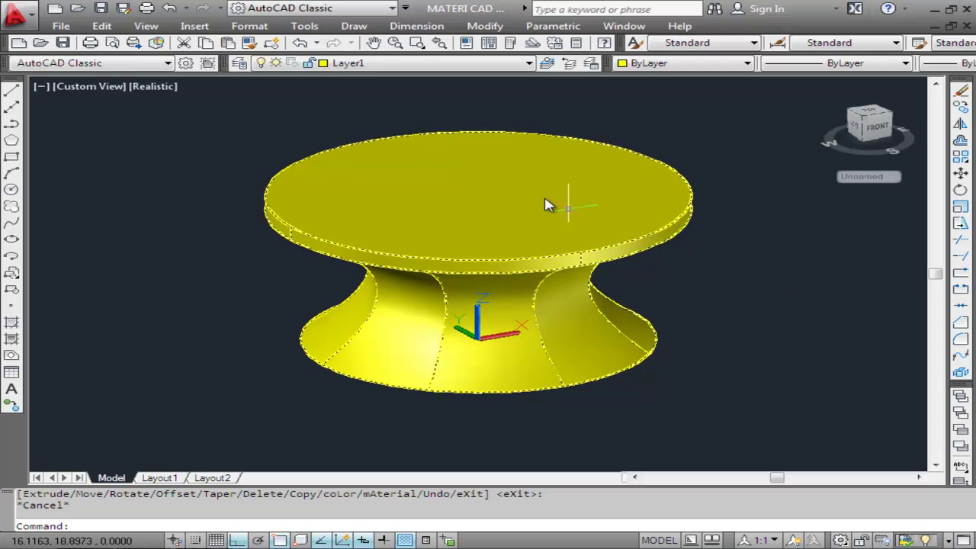
Step: Free-orbit the stool upward to view its underside and bottom face
{"action": "left_click", "coordinate": [144, 28]}
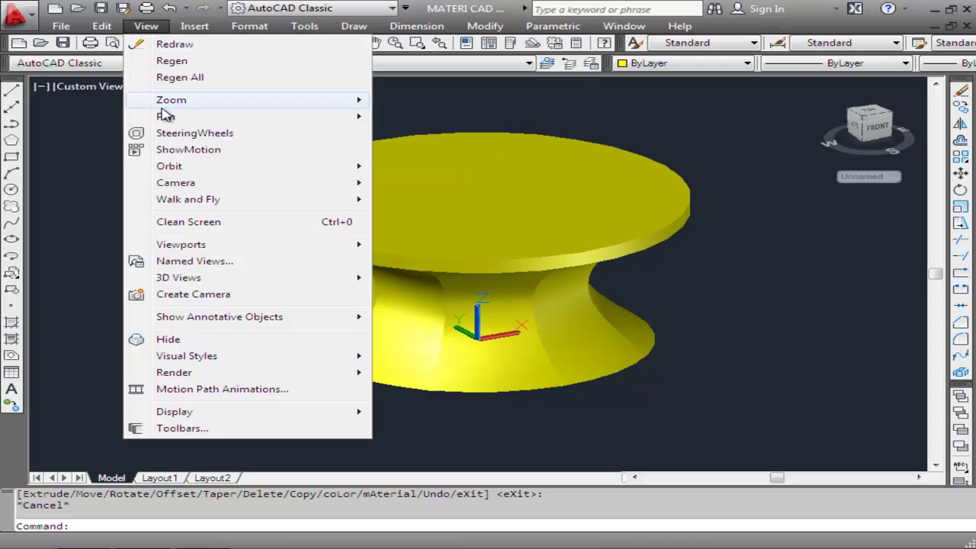
{"action": "mouse_move", "coordinate": [170, 166]}
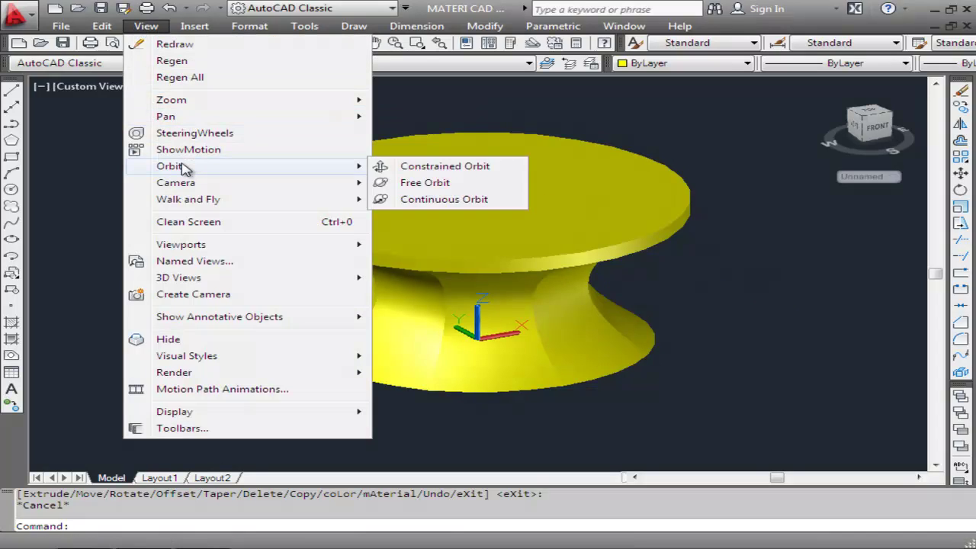
{"action": "left_click", "coordinate": [427, 184]}
{"action": "left_click_drag", "start_coordinate": [467, 365], "coordinate": [507, 250]}
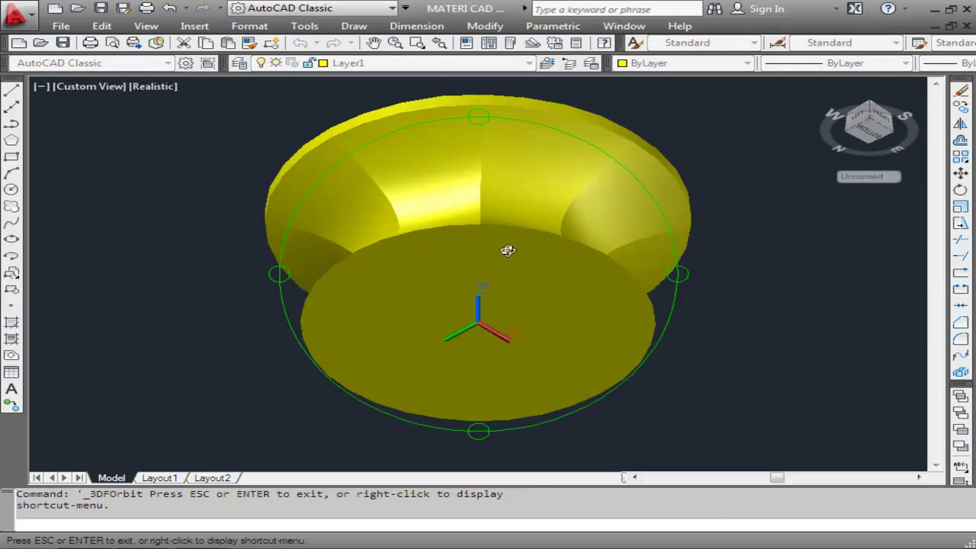
{"action": "right_click", "coordinate": [508, 250]}
{"action": "left_click", "coordinate": [538, 259]}
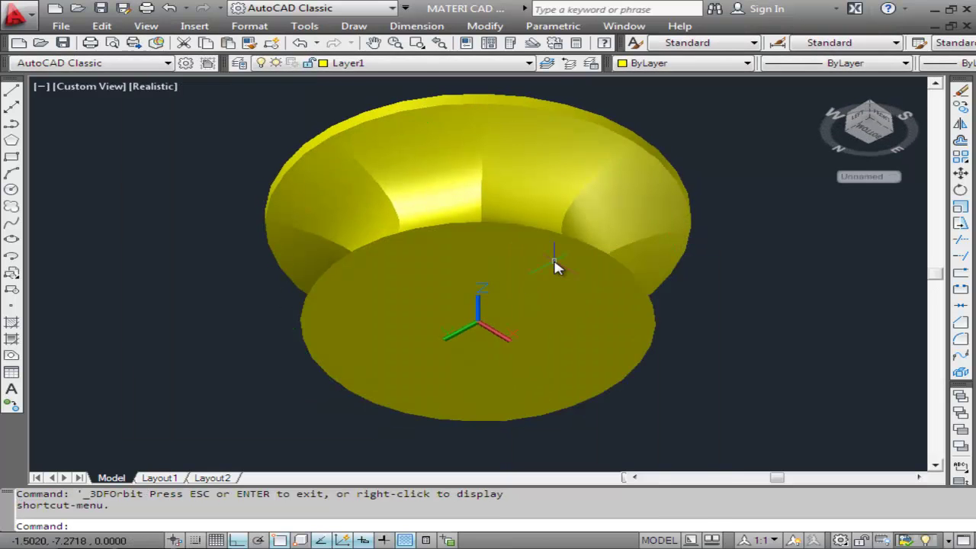
{"action": "left_click", "coordinate": [485, 26]}
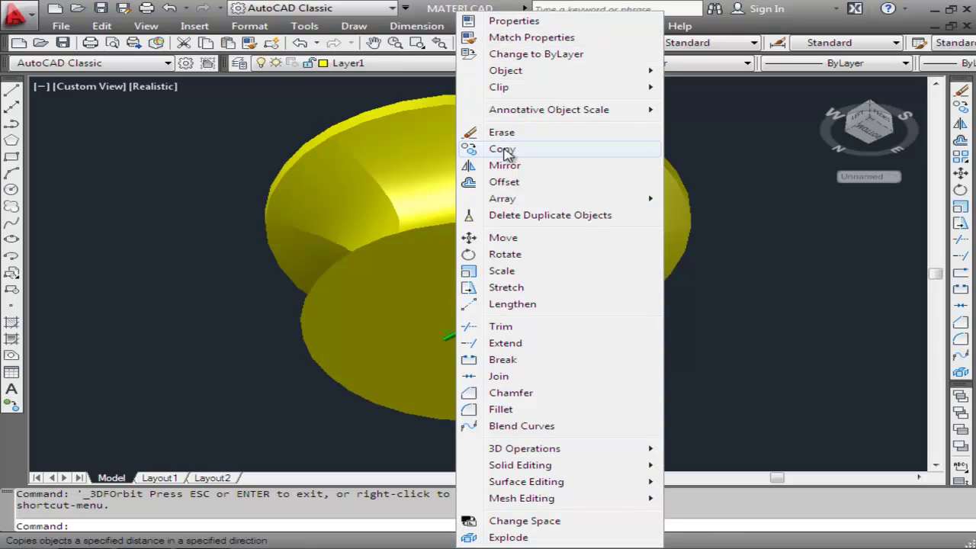
{"action": "mouse_move", "coordinate": [519, 465]}
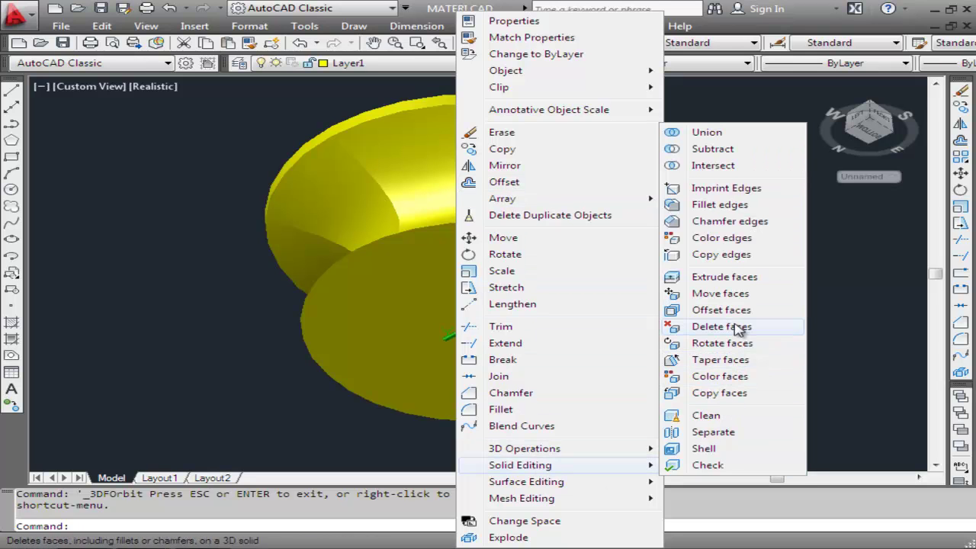
Step: Extrude the bottom face by 1 with 0 taper to form a thick base disk
{"action": "left_click", "coordinate": [749, 277]}
{"action": "left_click", "coordinate": [513, 295]}
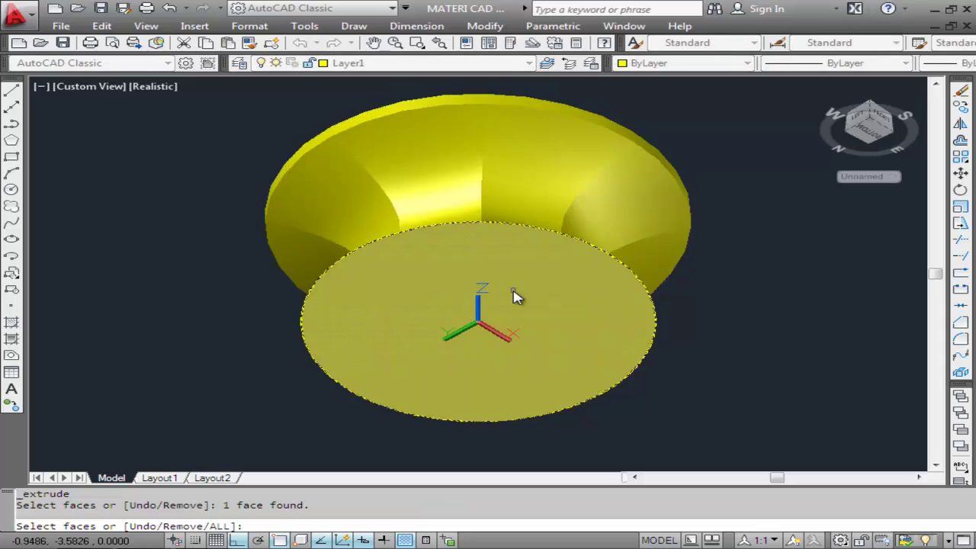
{"action": "key", "text": "Return"}
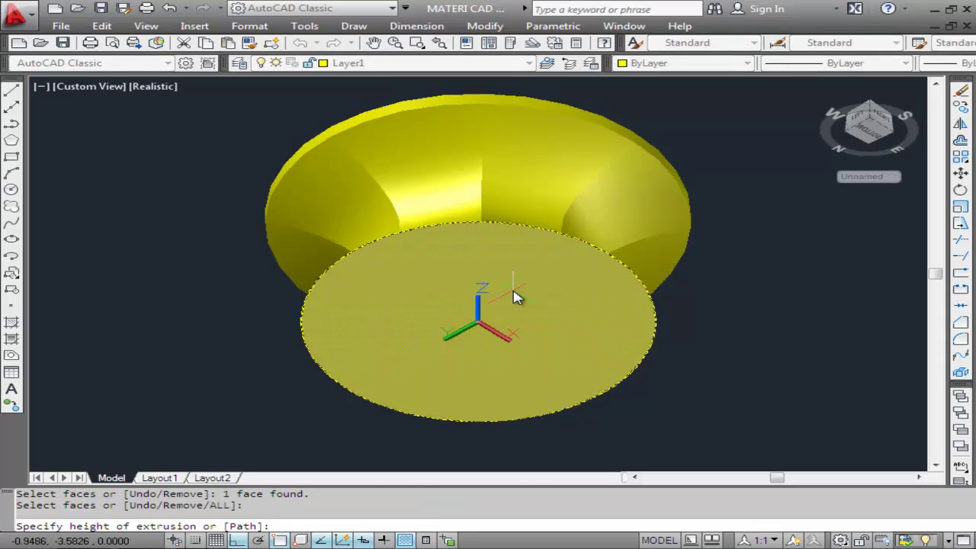
{"action": "type", "text": "1"}
{"action": "key", "text": "Return"}
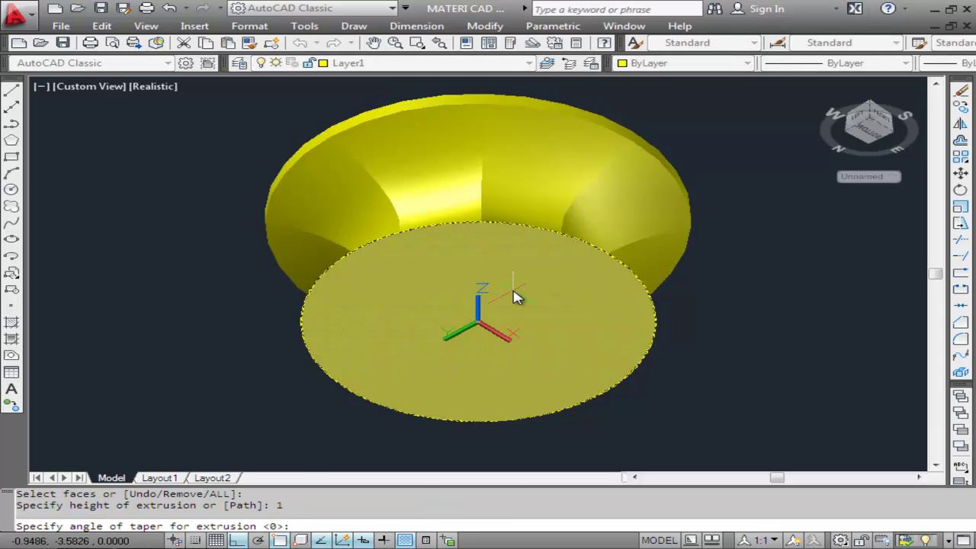
{"action": "key", "text": "Return"}
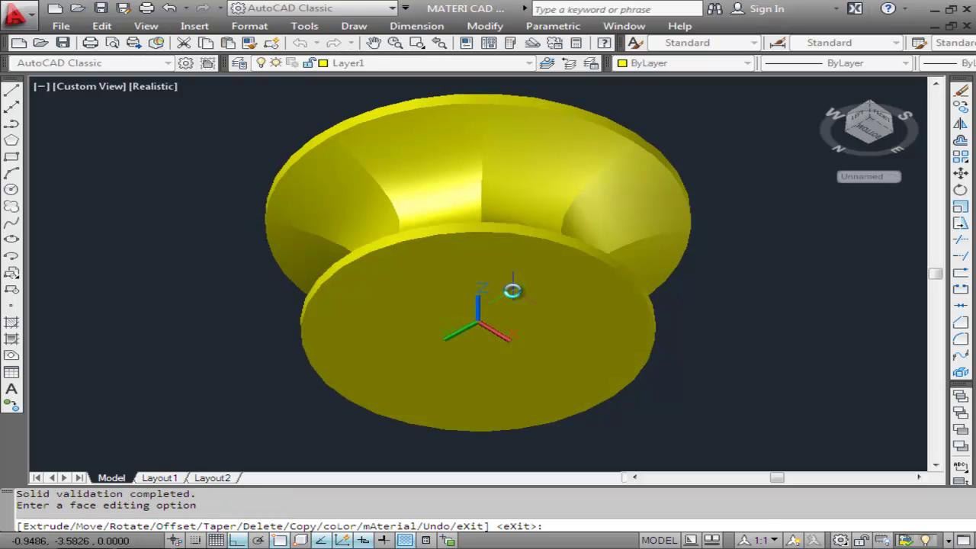
{"action": "scroll", "coordinate": [714, 355], "scroll_direction": "down", "scroll_amount": 2}
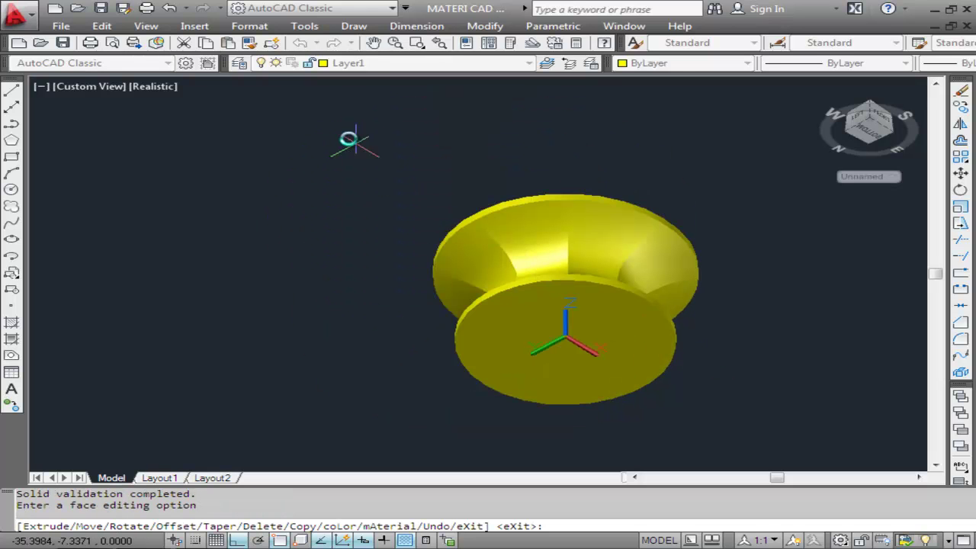
{"action": "left_click", "coordinate": [145, 26]}
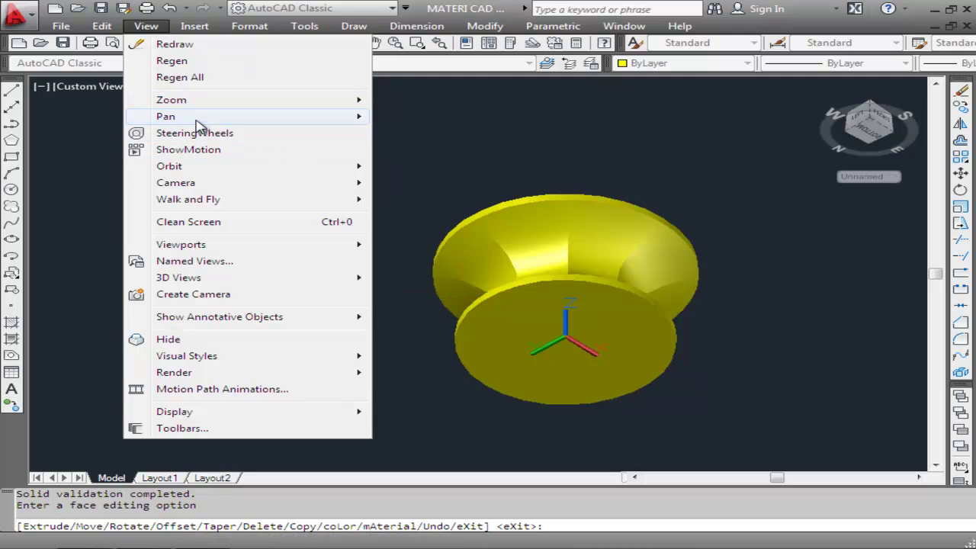
{"action": "mouse_move", "coordinate": [169, 166]}
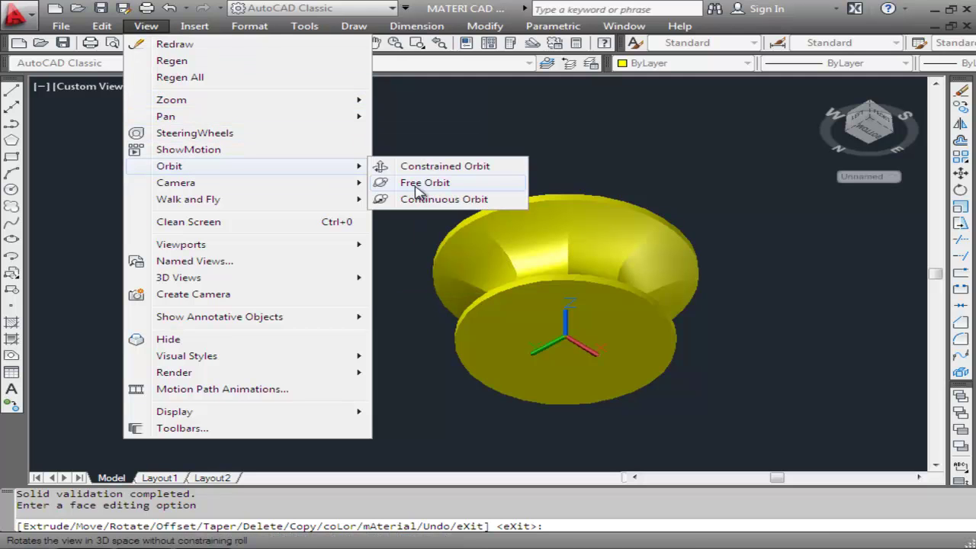
Step: Free-orbit the stool to a side-on angle
{"action": "left_click", "coordinate": [415, 191]}
{"action": "mouse_move", "coordinate": [663, 206]}
{"action": "left_mouse_down"}
{"action": "mouse_move", "coordinate": [664, 262]}
{"action": "mouse_move", "coordinate": [592, 331]}
{"action": "mouse_move", "coordinate": [543, 348]}
{"action": "mouse_move", "coordinate": [655, 327]}
{"action": "mouse_move", "coordinate": [733, 199]}
{"action": "left_mouse_up"}
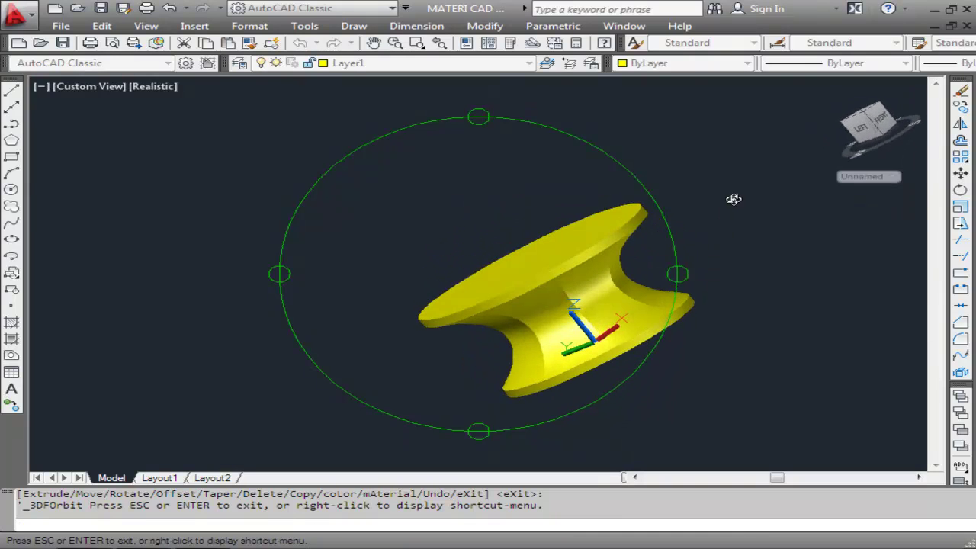
{"action": "mouse_move", "coordinate": [628, 345]}
{"action": "left_mouse_down"}
{"action": "mouse_move", "coordinate": [577, 227]}
{"action": "mouse_move", "coordinate": [492, 274]}
{"action": "mouse_move", "coordinate": [464, 316]}
{"action": "mouse_move", "coordinate": [496, 364]}
{"action": "mouse_move", "coordinate": [681, 381]}
{"action": "mouse_move", "coordinate": [796, 369]}
{"action": "left_mouse_up"}
{"action": "key", "text": "Escape"}
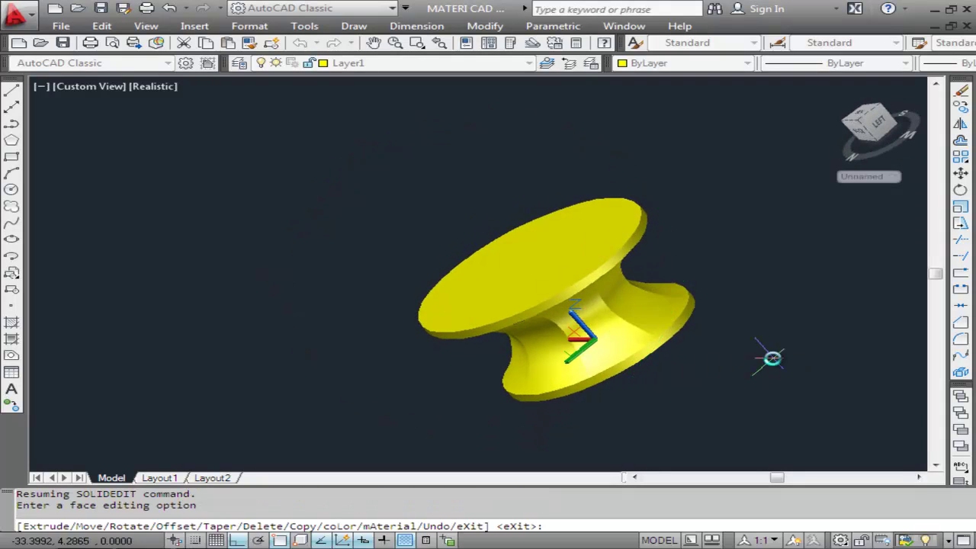
Step: Save the drawing and zoom to extents so the stool fills the viewport
{"action": "left_click", "coordinate": [63, 43]}
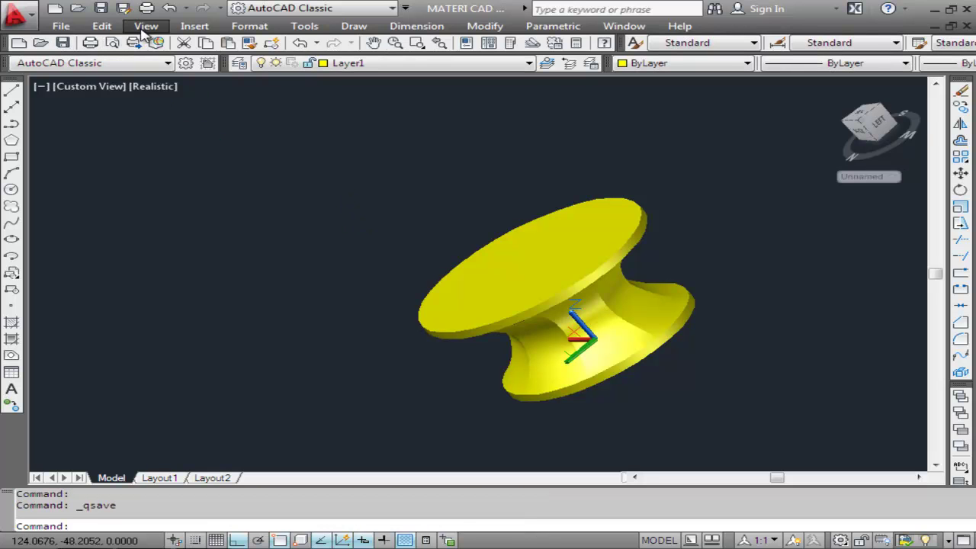
{"action": "left_click", "coordinate": [145, 26]}
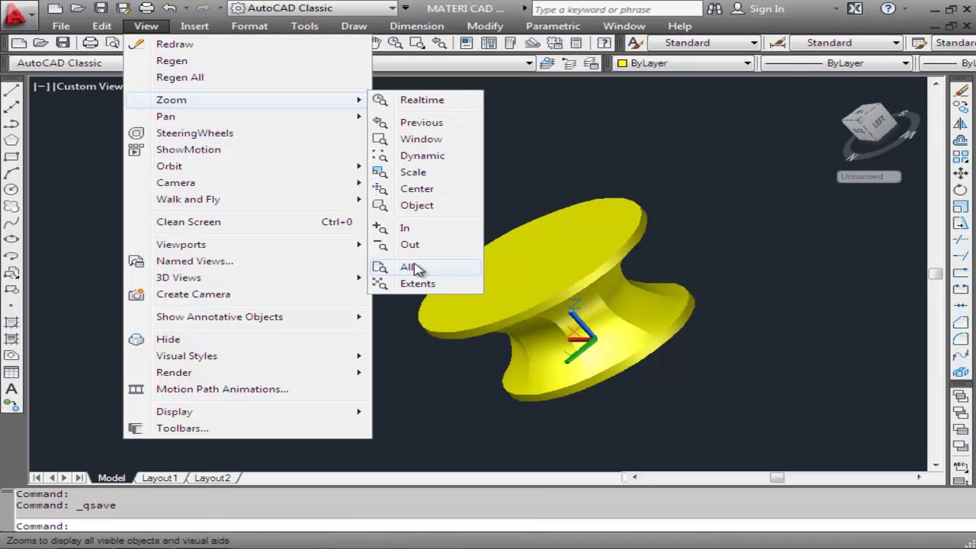
{"action": "left_click", "coordinate": [415, 284]}
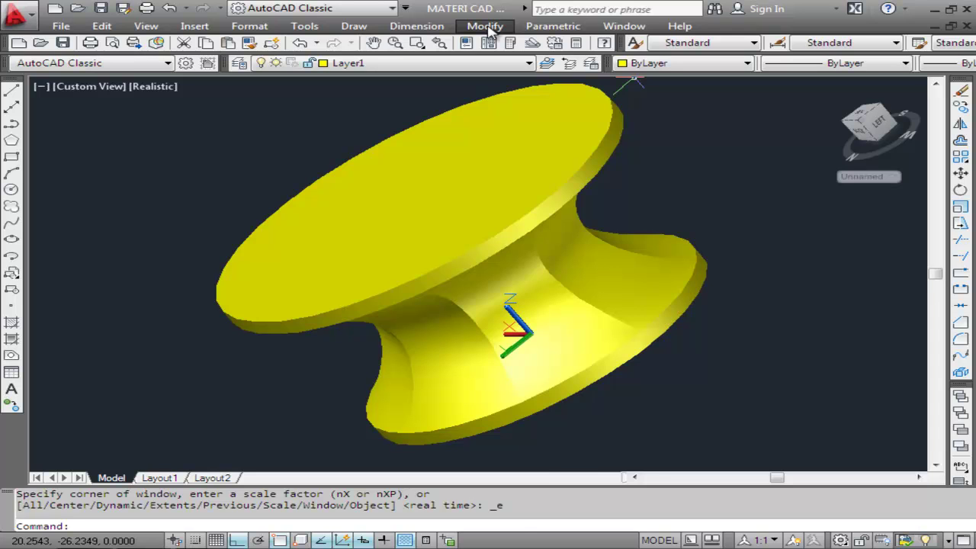
{"action": "left_click", "coordinate": [489, 32]}
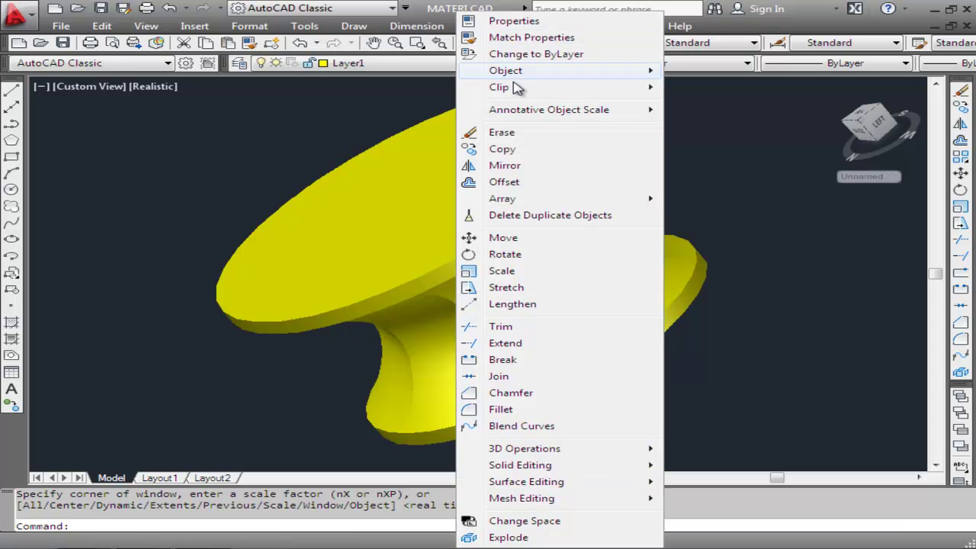
{"action": "mouse_move", "coordinate": [520, 465]}
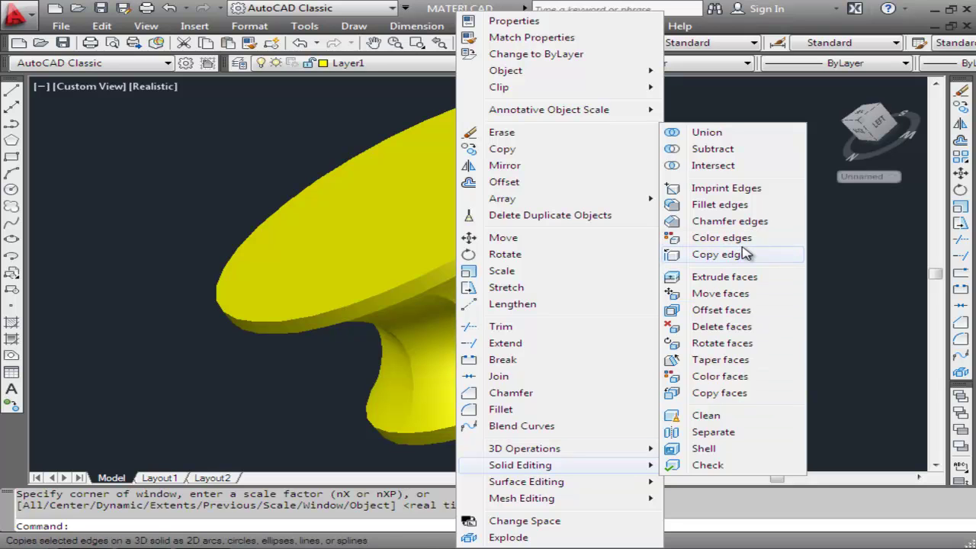
Step: Colour the stool's top face with index colour 20 (red) using Color Faces
{"action": "left_click", "coordinate": [738, 382]}
{"action": "left_click", "coordinate": [481, 212]}
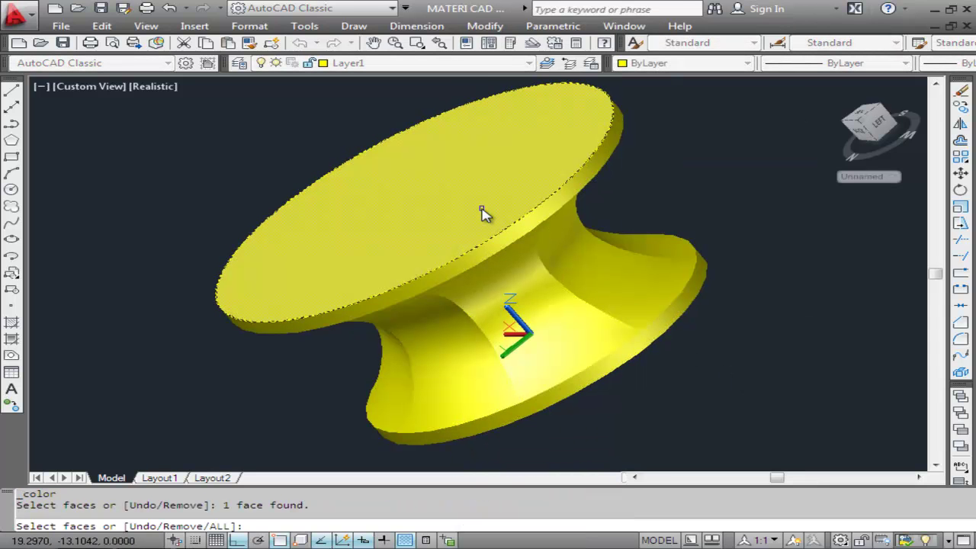
{"action": "key", "text": "Return"}
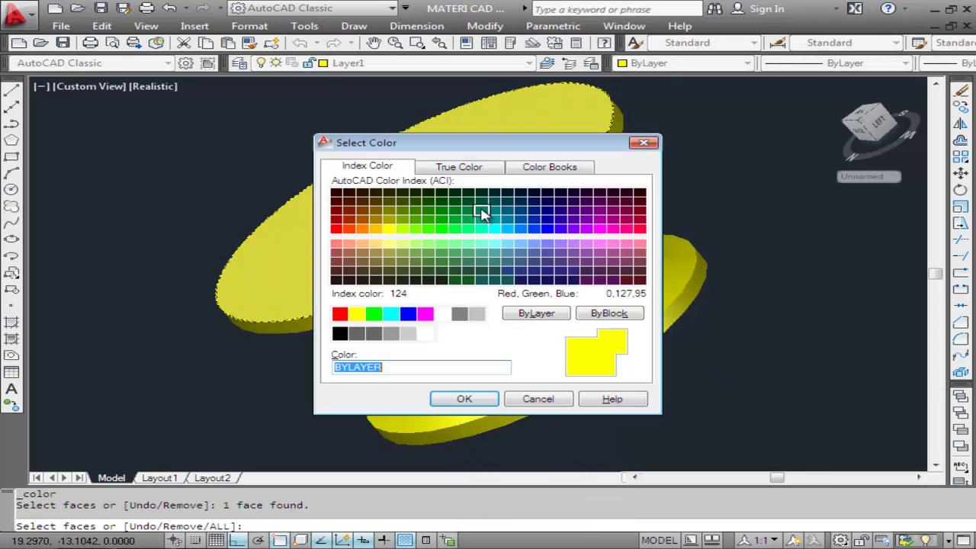
{"action": "left_click", "coordinate": [348, 228]}
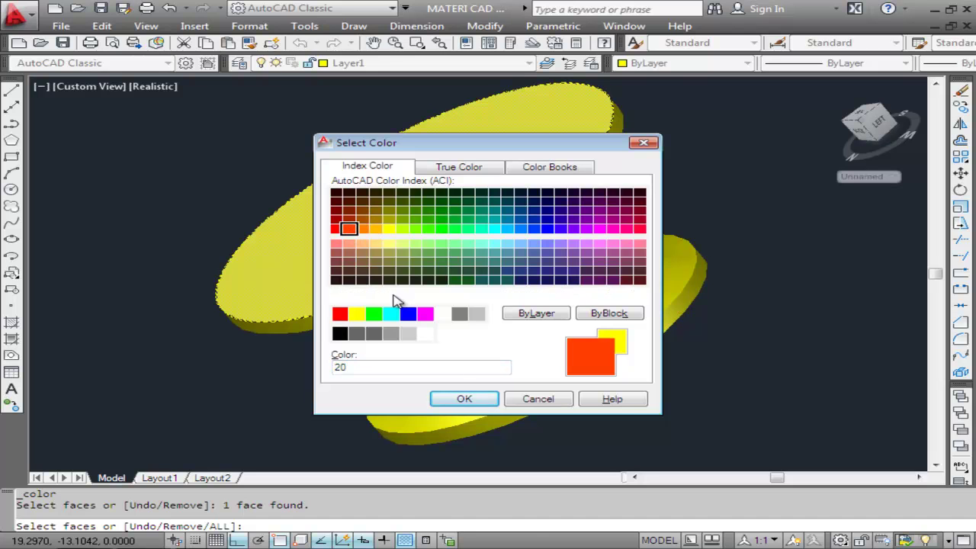
{"action": "left_click", "coordinate": [464, 399]}
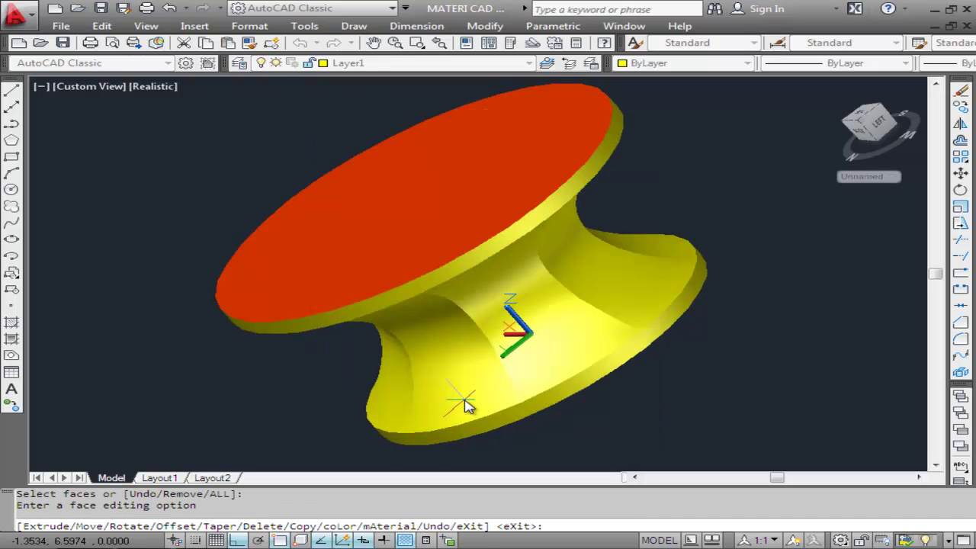
{"action": "key", "text": "Return"}
{"action": "key", "text": "Return"}
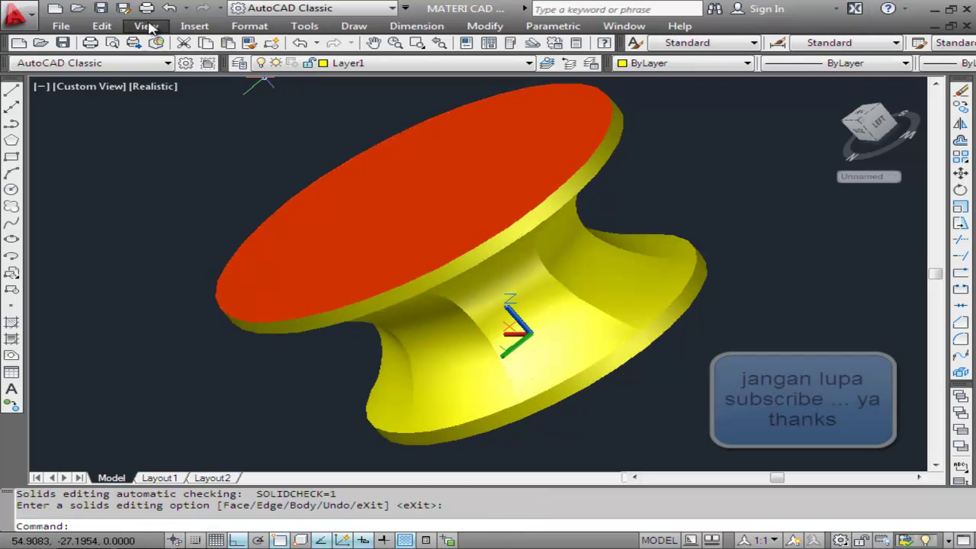
Step: Begin Color Faces on the inner curved faces, then cancel the selection
{"action": "left_click", "coordinate": [480, 26]}
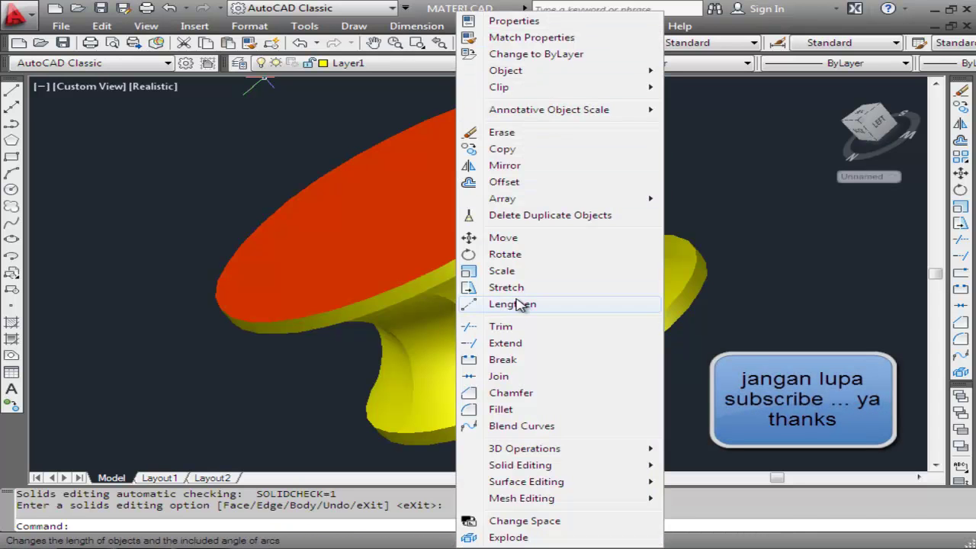
{"action": "mouse_move", "coordinate": [521, 465]}
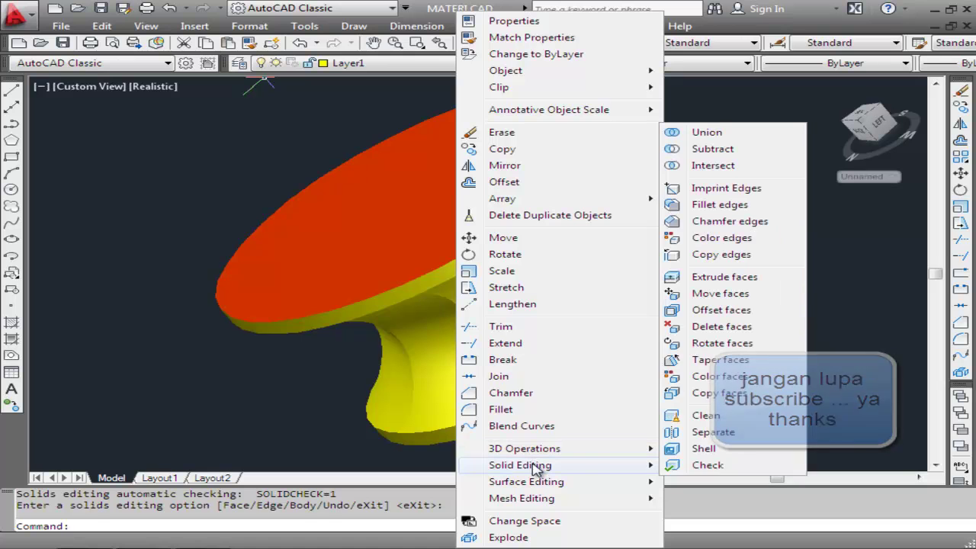
{"action": "left_click", "coordinate": [719, 376]}
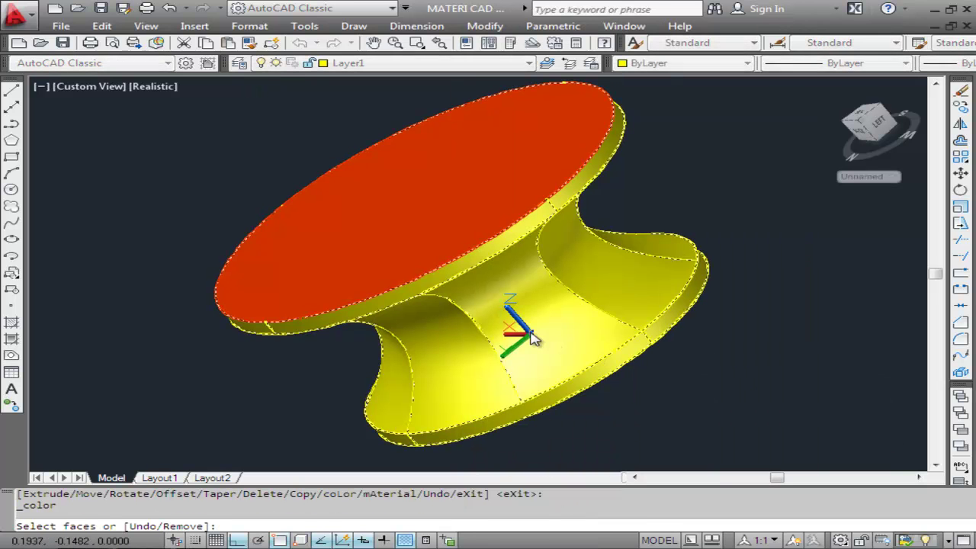
{"action": "left_click", "coordinate": [568, 335]}
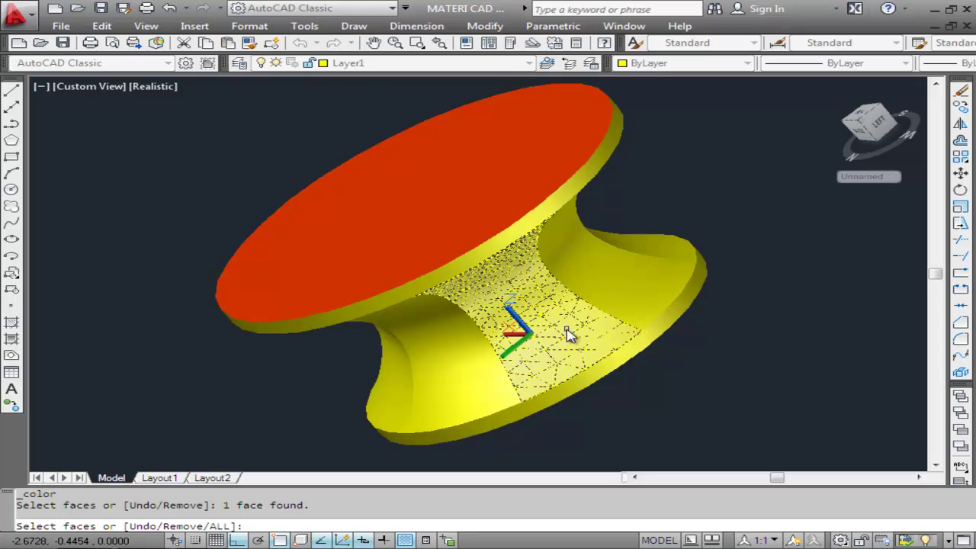
{"action": "left_click", "coordinate": [618, 300]}
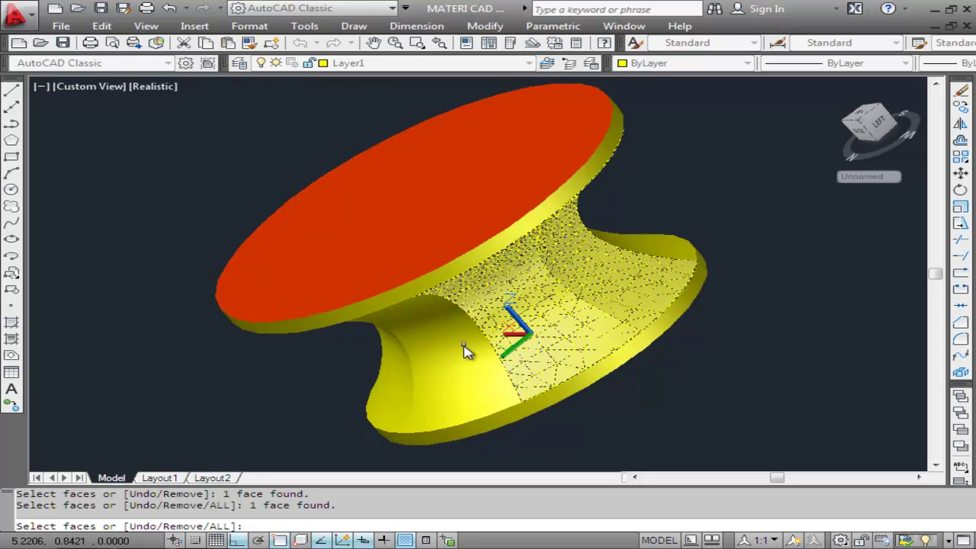
{"action": "left_click", "coordinate": [405, 364]}
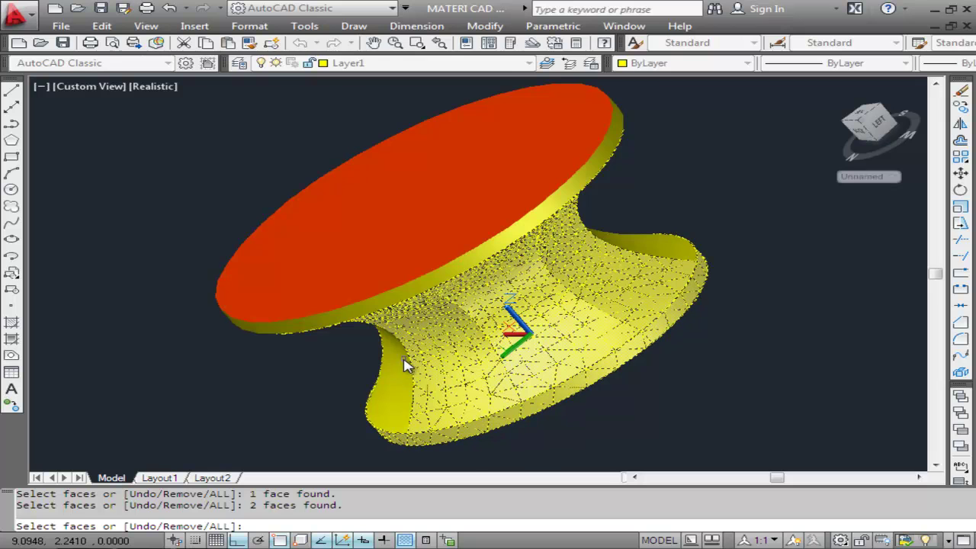
{"action": "key", "text": "Escape"}
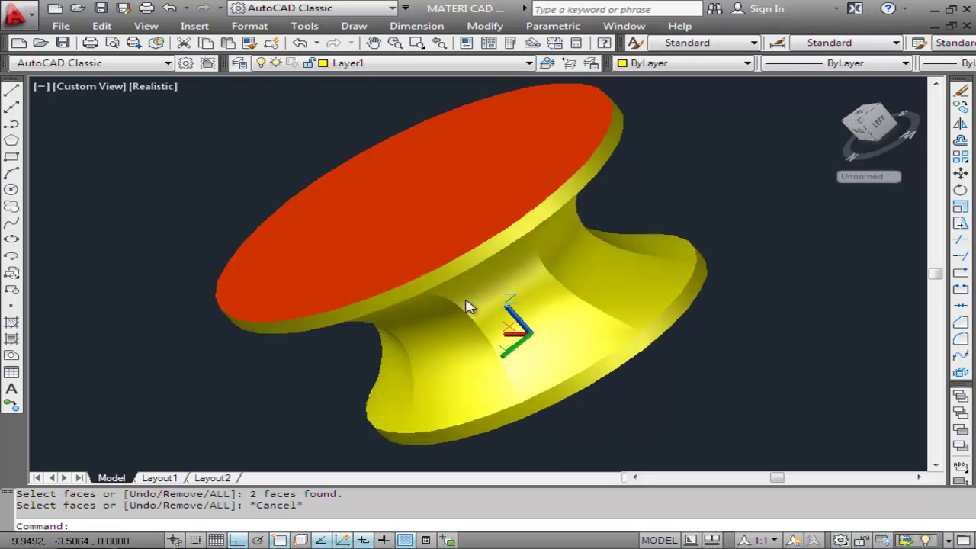
Step: Retry Color Faces on the flared faces and flange rim, cancelling both attempts
{"action": "left_click", "coordinate": [480, 28]}
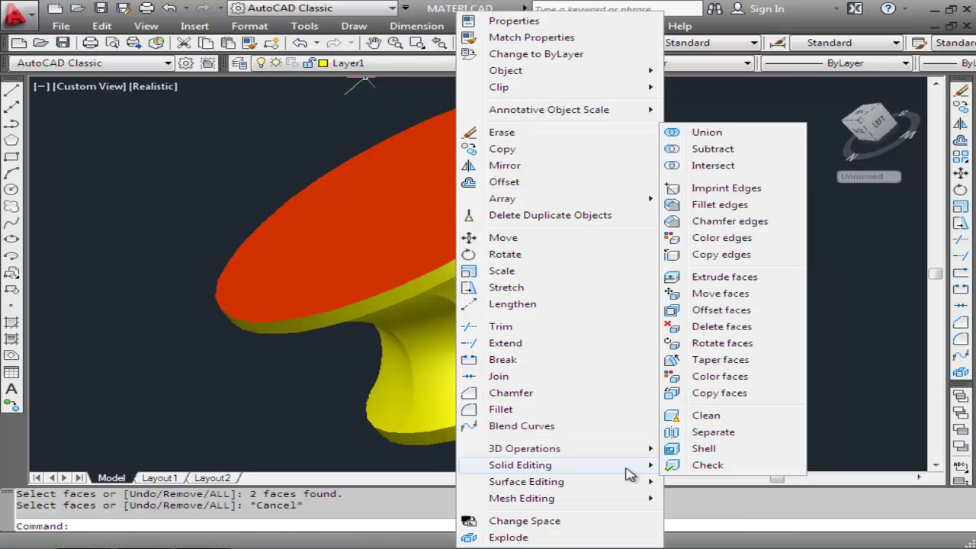
{"action": "mouse_move", "coordinate": [520, 464]}
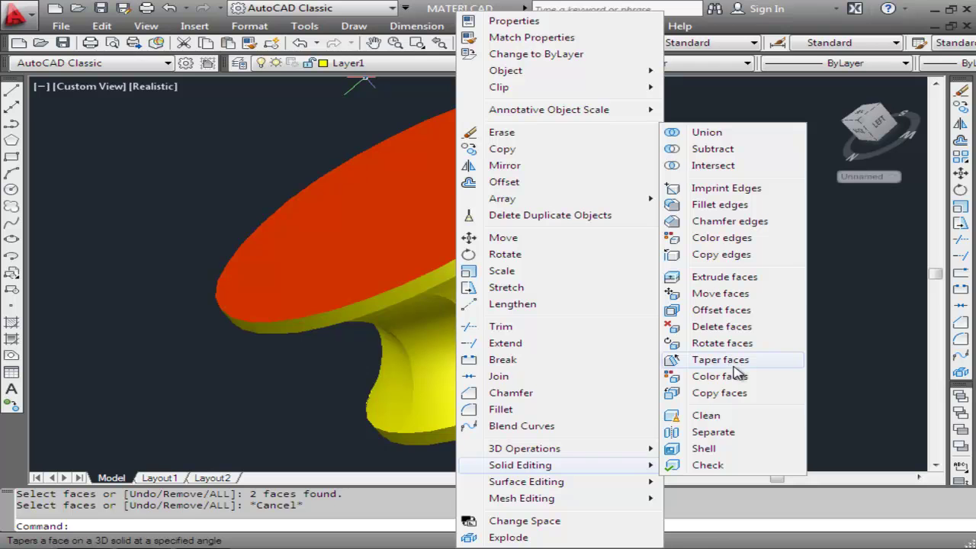
{"action": "left_click", "coordinate": [732, 376]}
{"action": "left_click", "coordinate": [587, 280]}
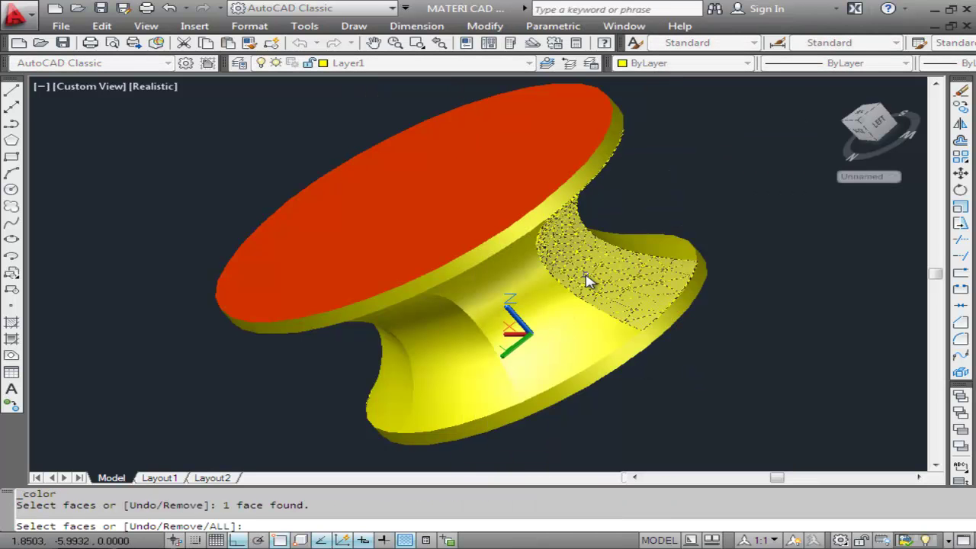
{"action": "left_click", "coordinate": [560, 311]}
{"action": "left_click", "coordinate": [451, 339]}
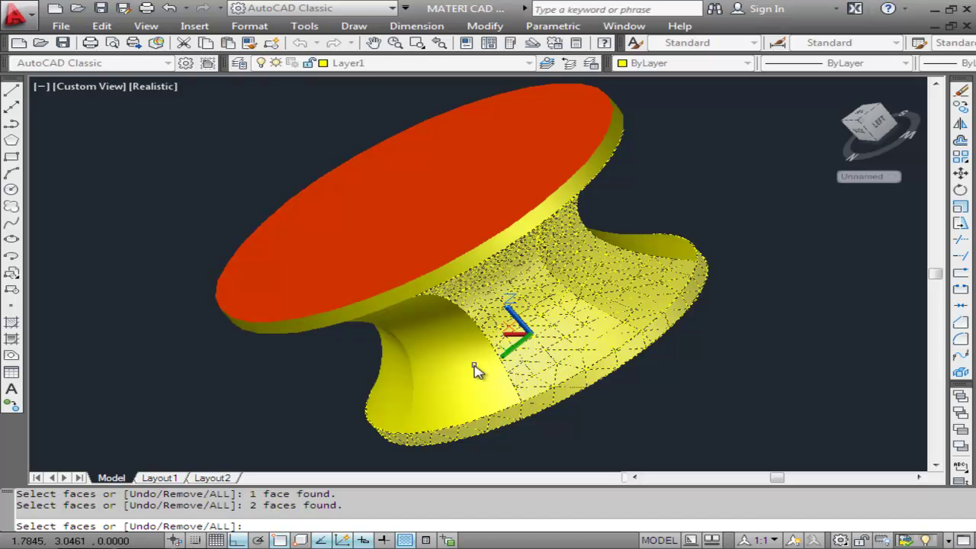
{"action": "key", "text": "Escape"}
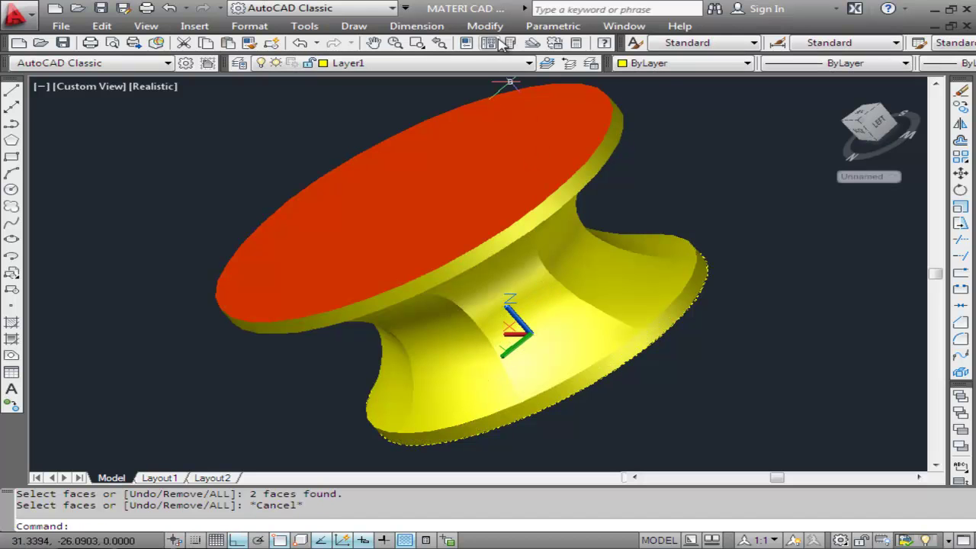
{"action": "left_click", "coordinate": [485, 26]}
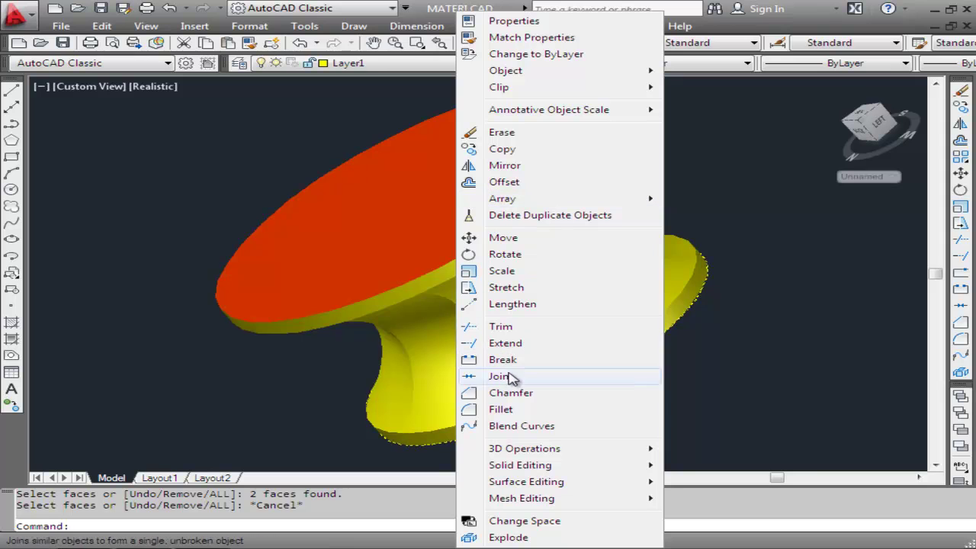
{"action": "mouse_move", "coordinate": [520, 465]}
{"action": "left_click", "coordinate": [738, 381]}
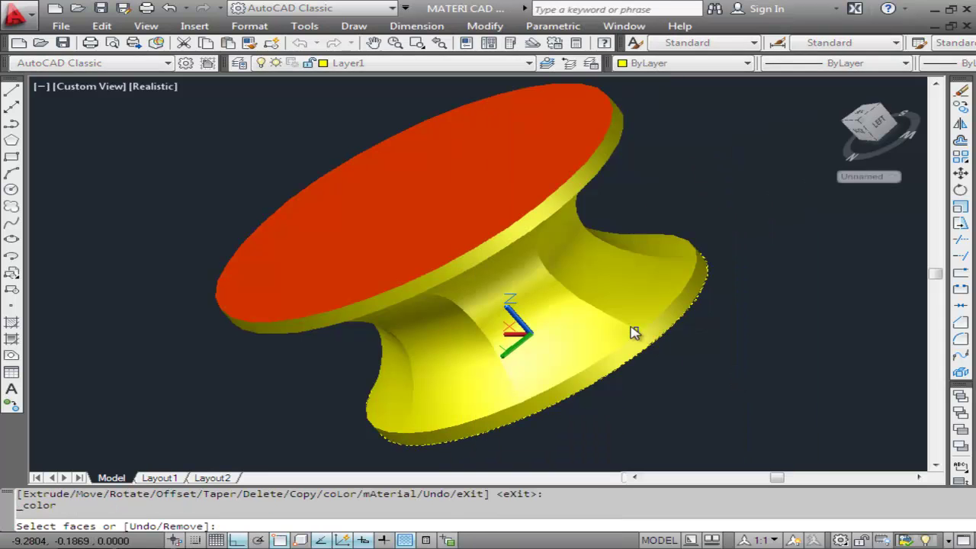
{"action": "left_click", "coordinate": [618, 271]}
{"action": "left_click", "coordinate": [515, 282]}
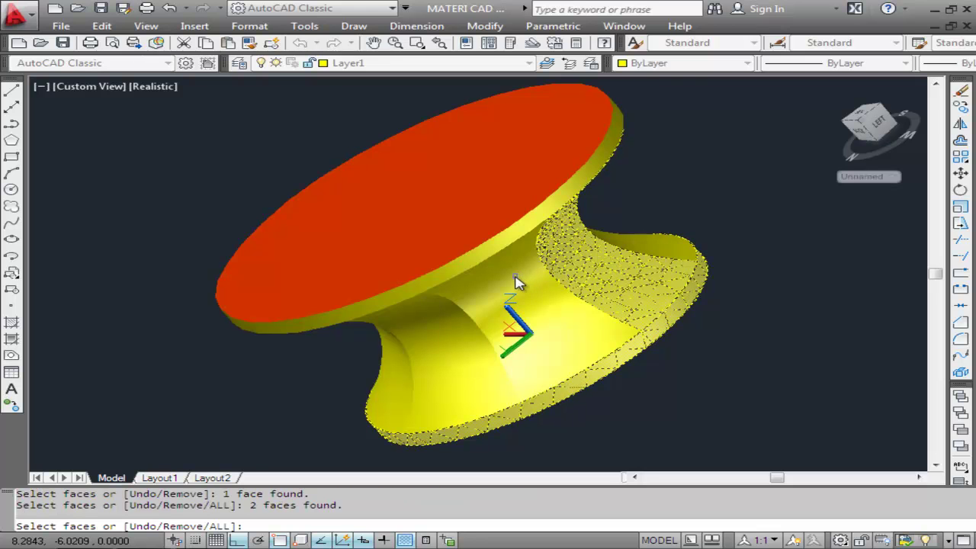
{"action": "key", "text": "Escape"}
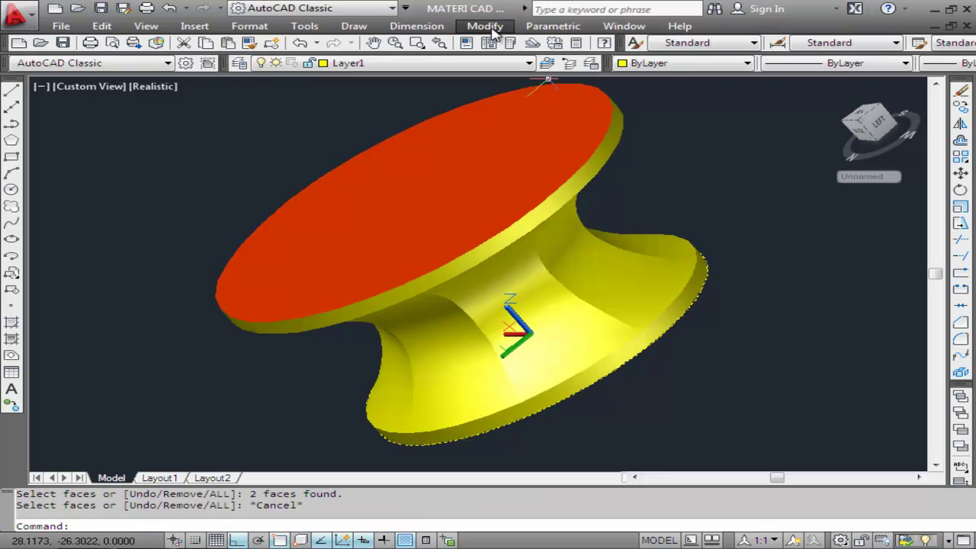
Step: Colour the bottom rim band magenta (index colour 210) and end the command
{"action": "left_click", "coordinate": [486, 27]}
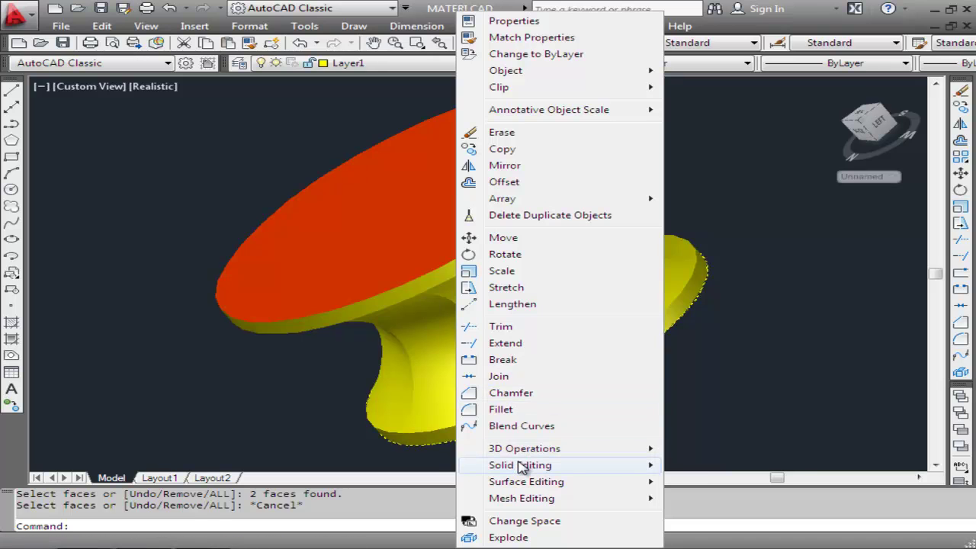
{"action": "left_click", "coordinate": [724, 377]}
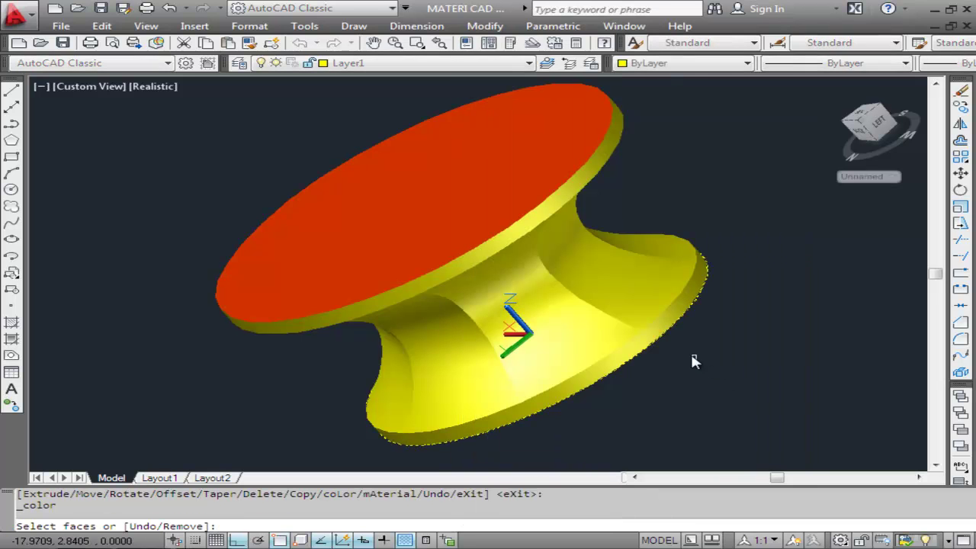
{"action": "left_click", "coordinate": [666, 330]}
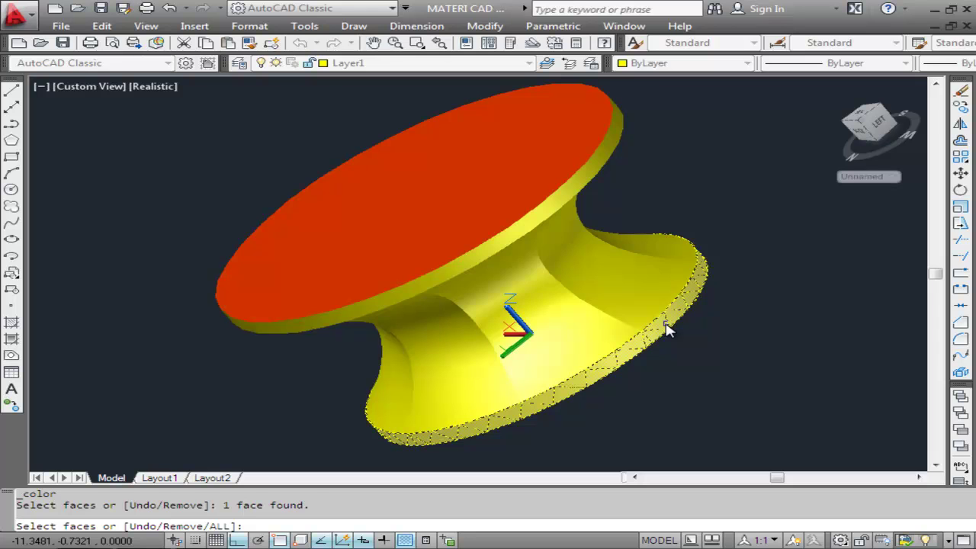
{"action": "key", "text": "Return"}
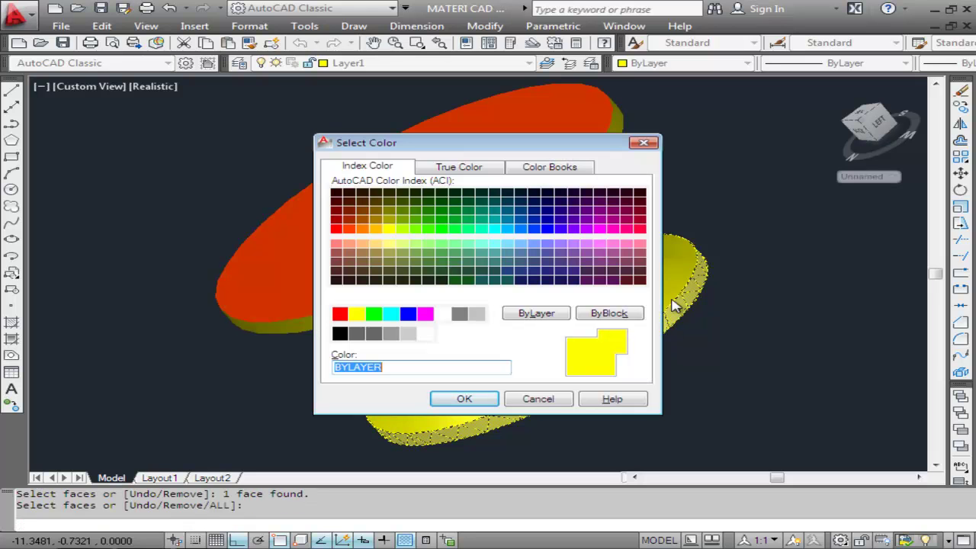
{"action": "left_click", "coordinate": [599, 227]}
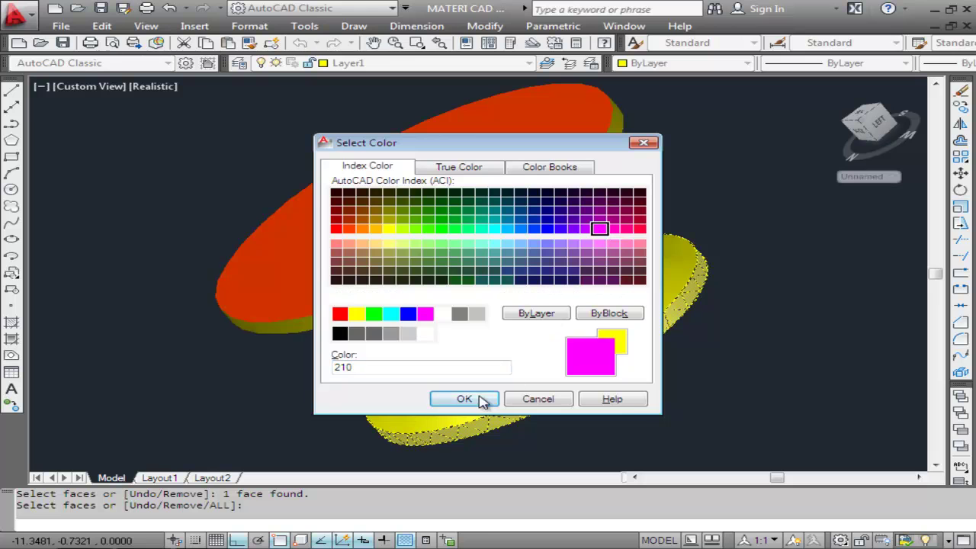
{"action": "left_click", "coordinate": [484, 398]}
{"action": "key", "text": "Escape"}
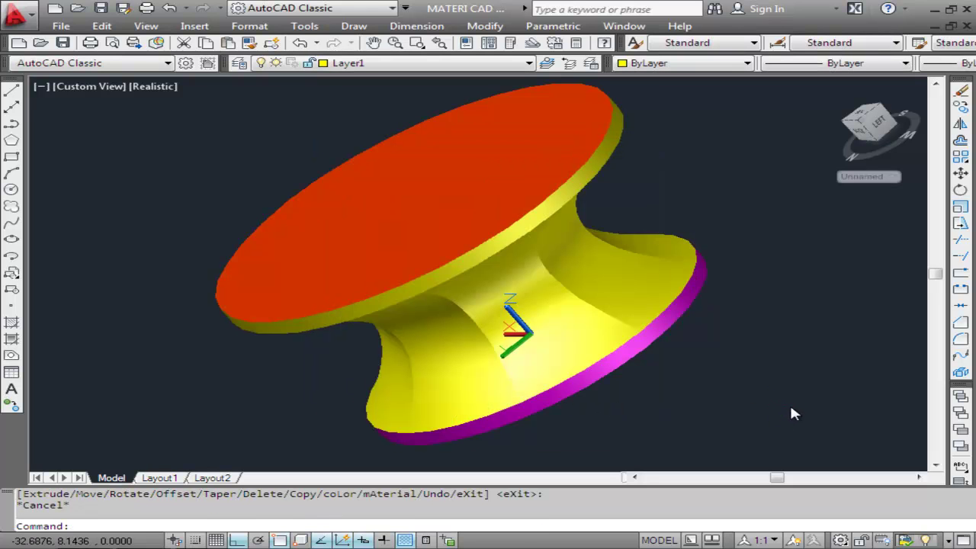
Step: Save the drawing and turn off the UCS icon
{"action": "left_click", "coordinate": [103, 90]}
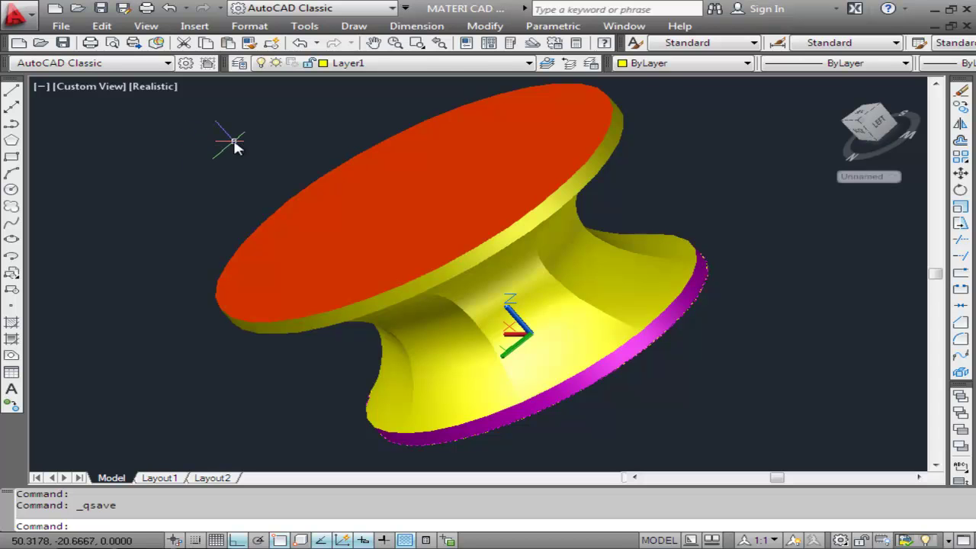
{"action": "left_click", "coordinate": [149, 27]}
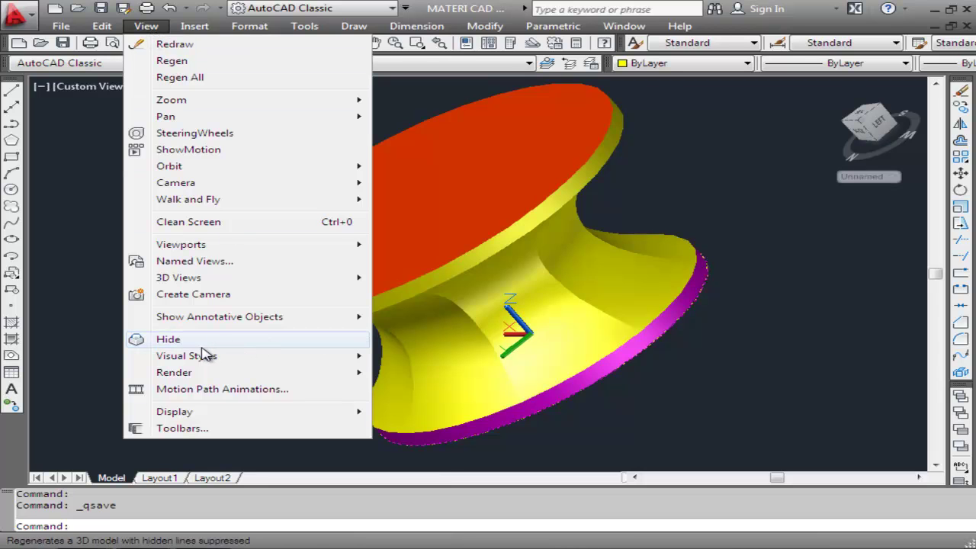
{"action": "mouse_move", "coordinate": [175, 411]}
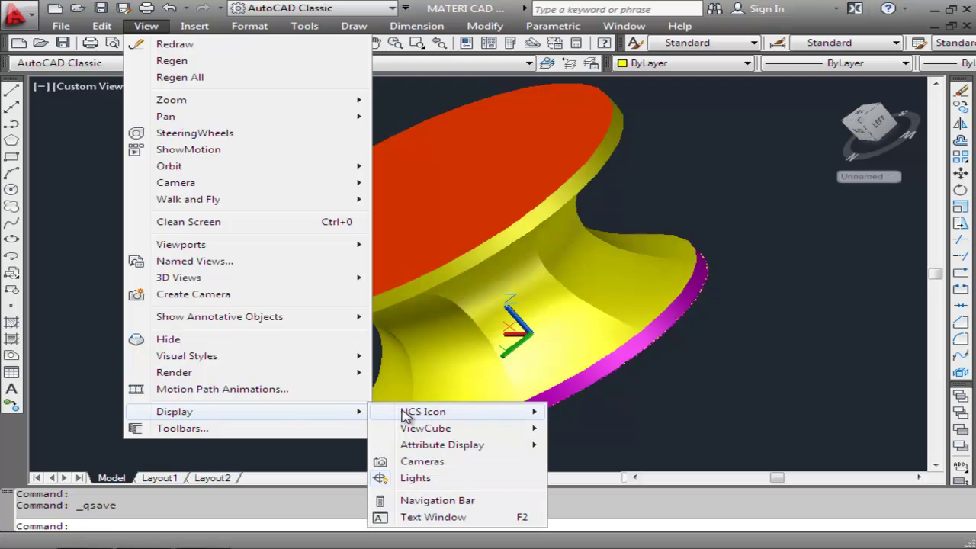
{"action": "mouse_move", "coordinate": [423, 411]}
{"action": "left_click", "coordinate": [575, 412]}
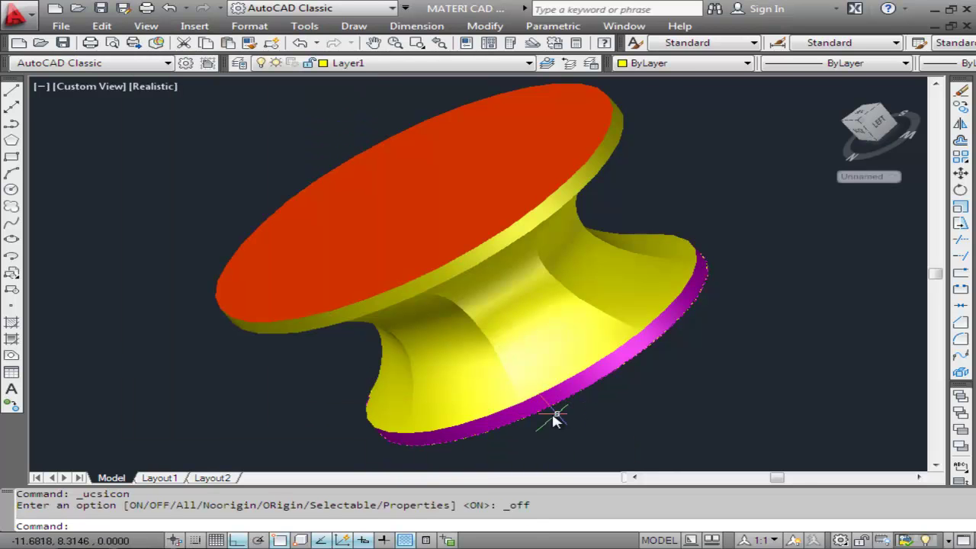
Step: Switch to the SW Isometric view of the stool
{"action": "left_click", "coordinate": [146, 26]}
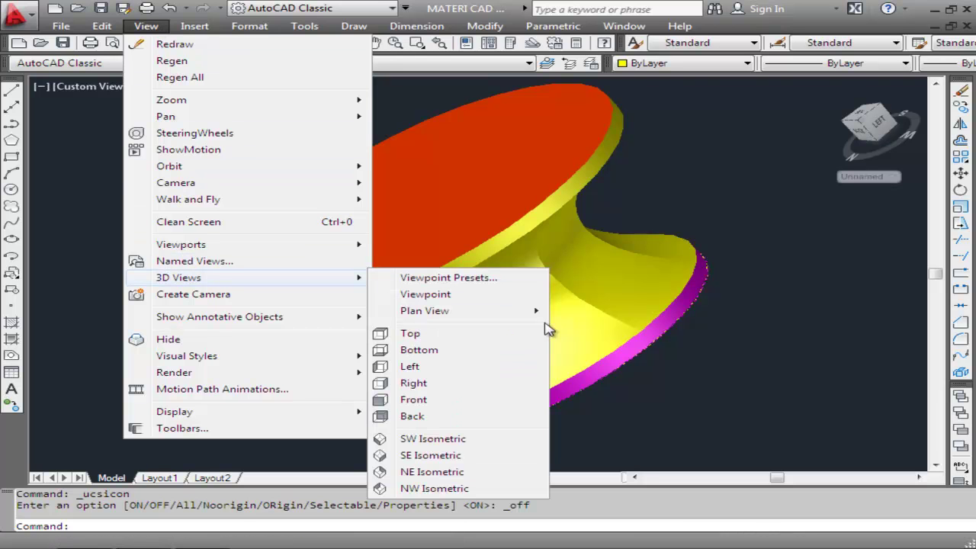
{"action": "left_click", "coordinate": [457, 441]}
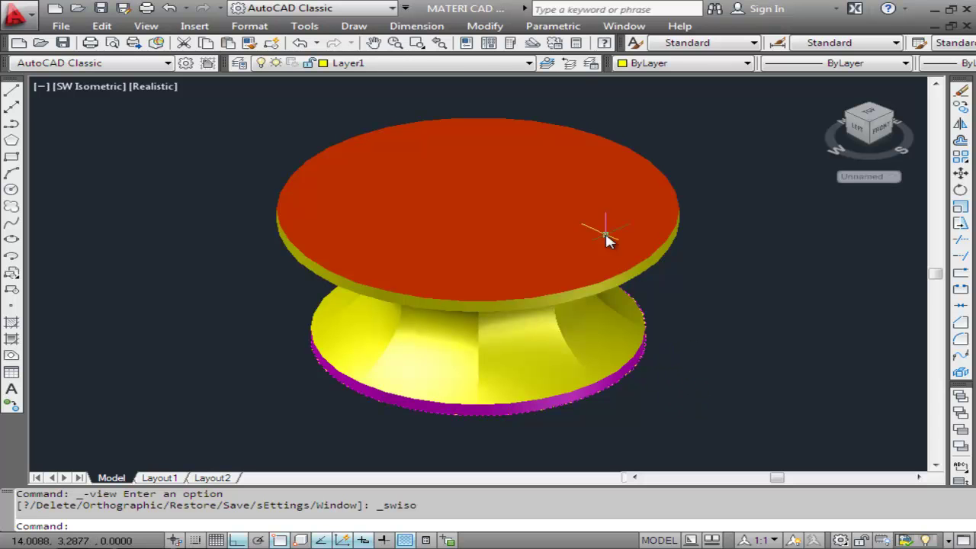
{"action": "left_click", "coordinate": [489, 27]}
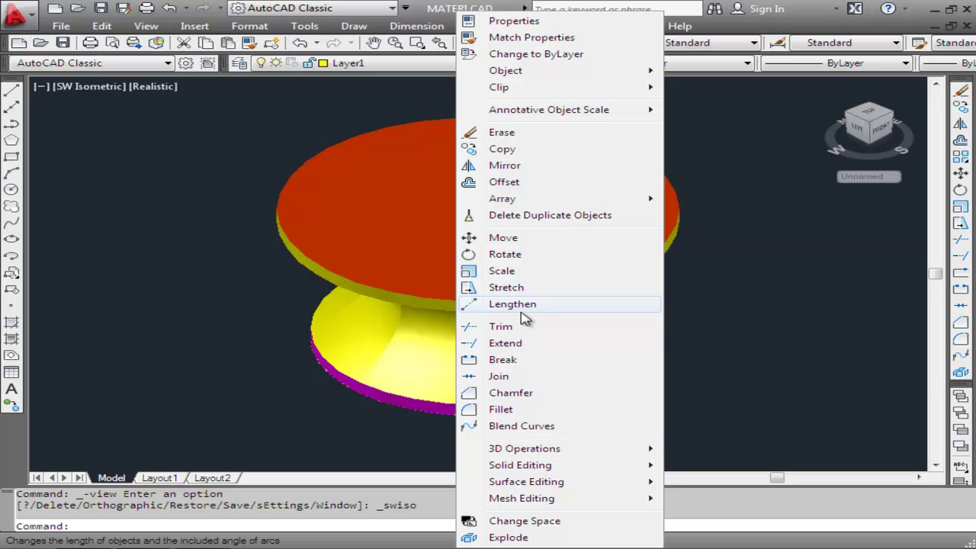
Step: Zoom Window around the edge where the red top meets the yellow rim
{"action": "left_click", "coordinate": [730, 367]}
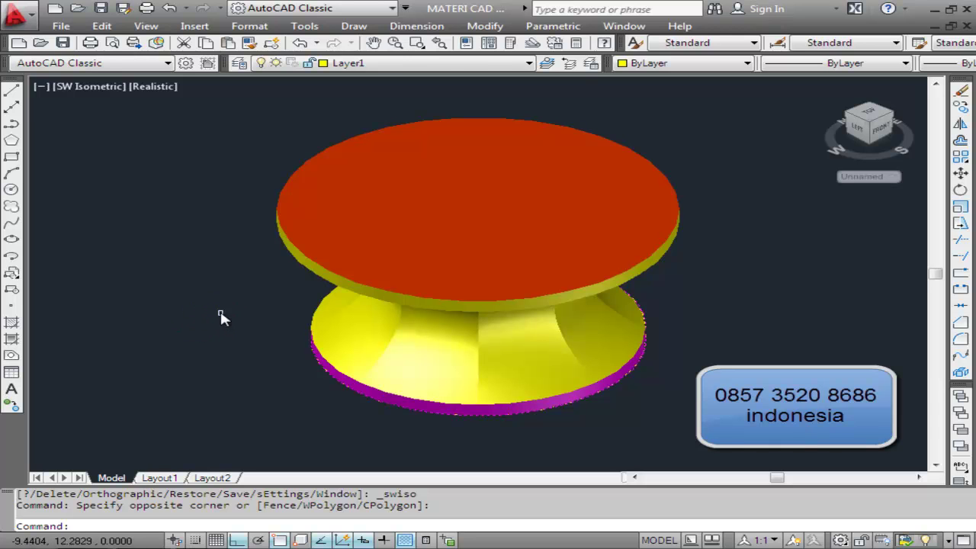
{"action": "left_click", "coordinate": [150, 34]}
{"action": "mouse_move", "coordinate": [172, 100]}
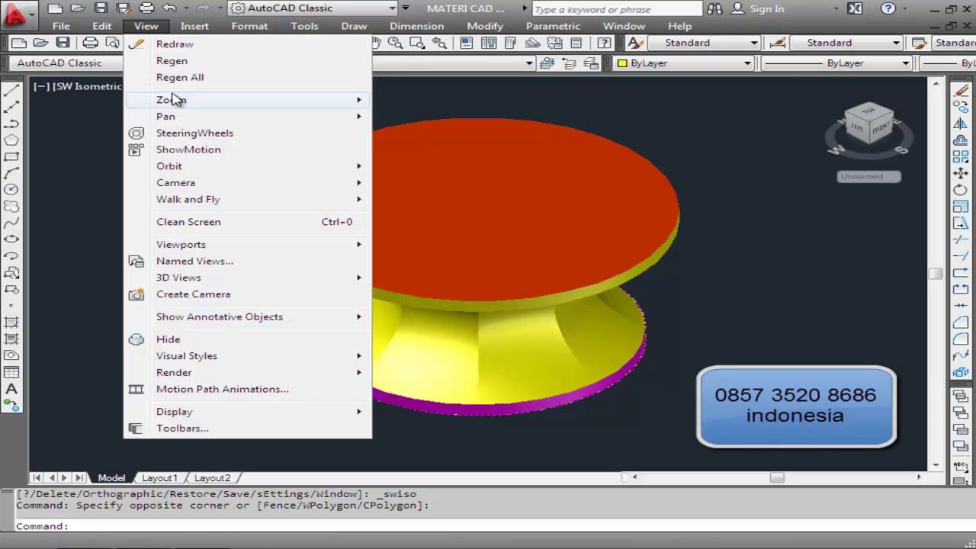
{"action": "left_click", "coordinate": [416, 139]}
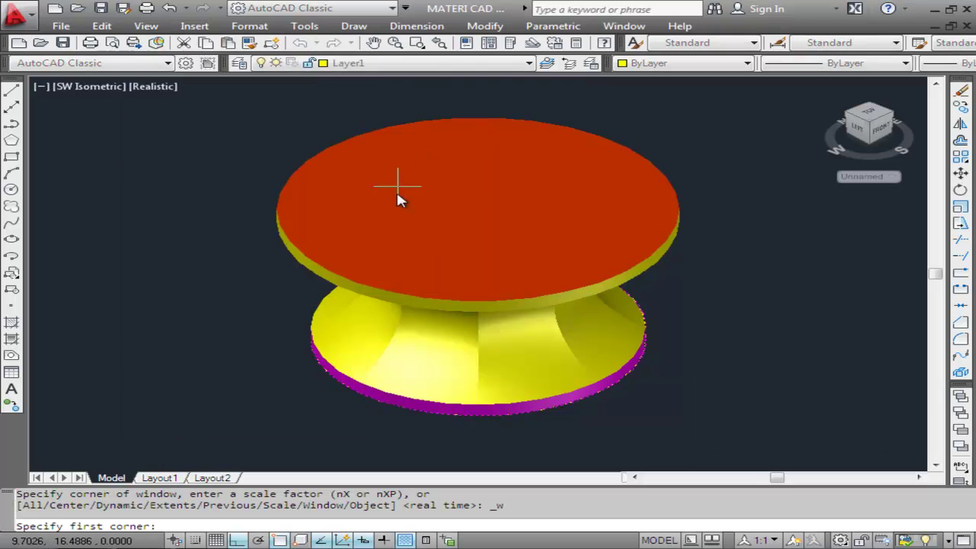
{"action": "left_click", "coordinate": [621, 267]}
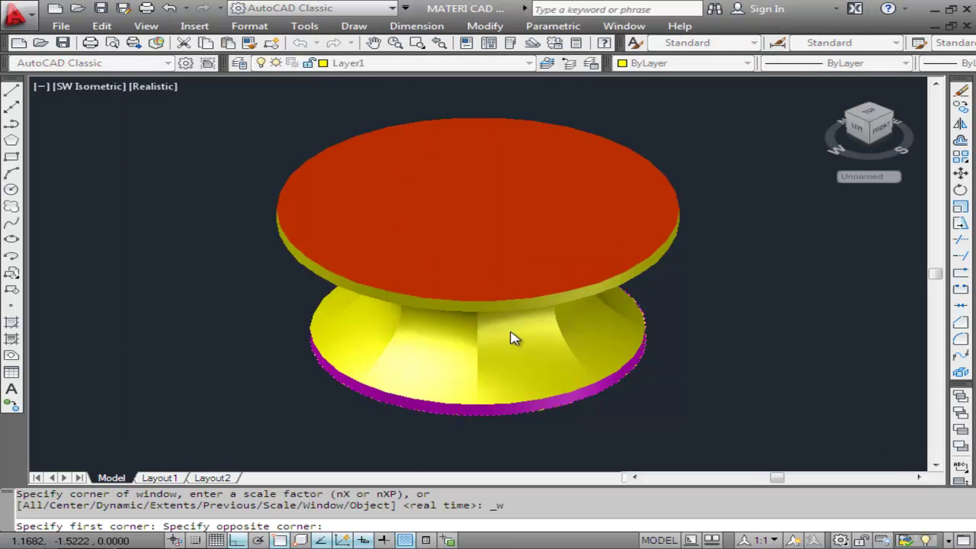
{"action": "left_click", "coordinate": [511, 343]}
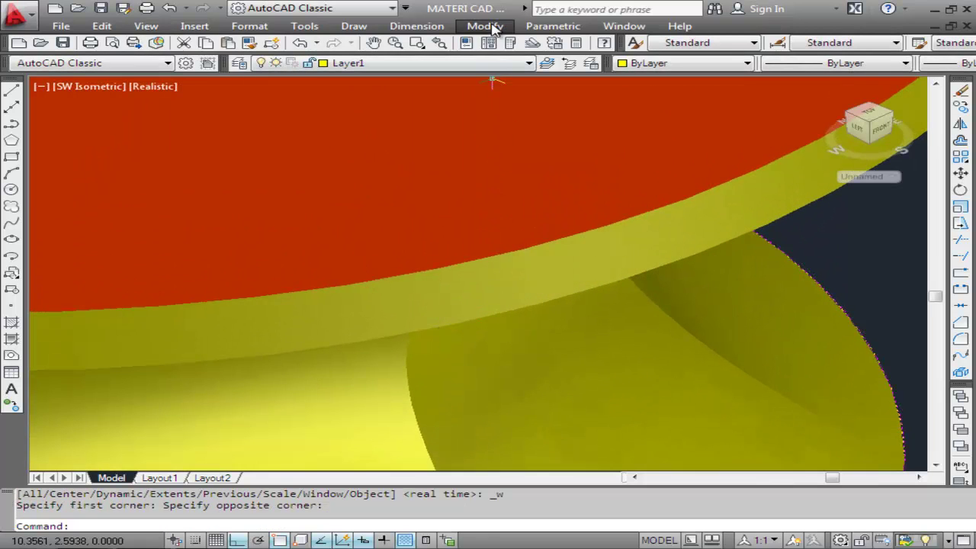
{"action": "left_click", "coordinate": [485, 25]}
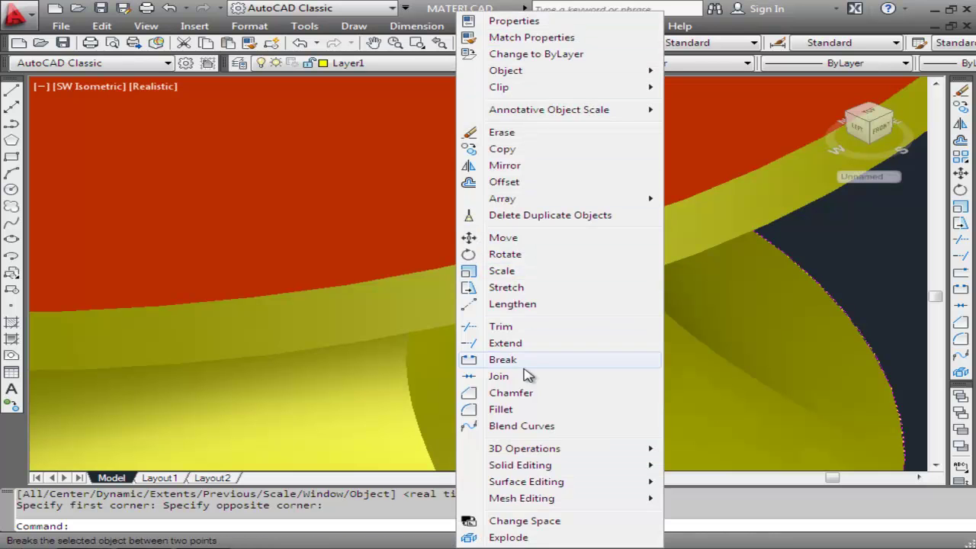
Step: Start a fillet on the red top's outer edge with radius 0.4
{"action": "left_click", "coordinate": [500, 410]}
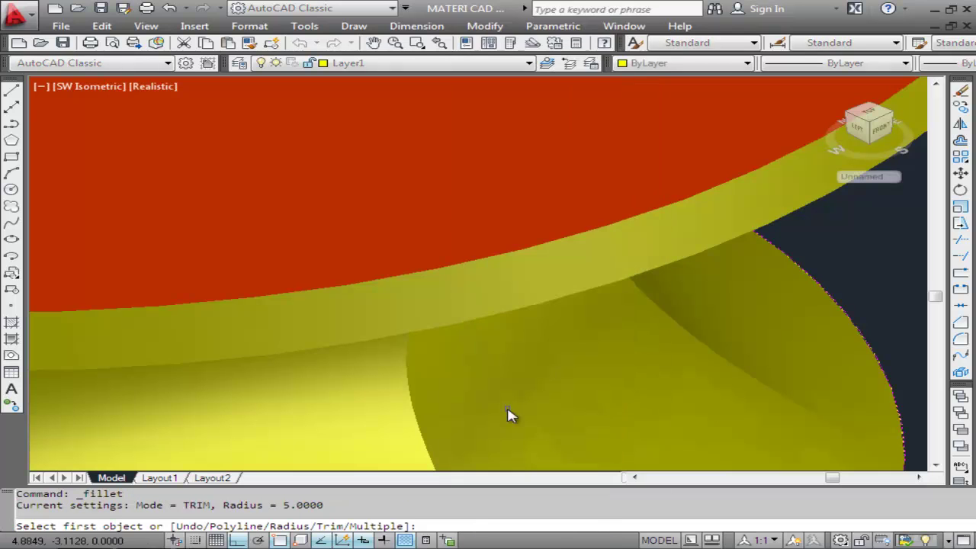
{"action": "left_click", "coordinate": [490, 262]}
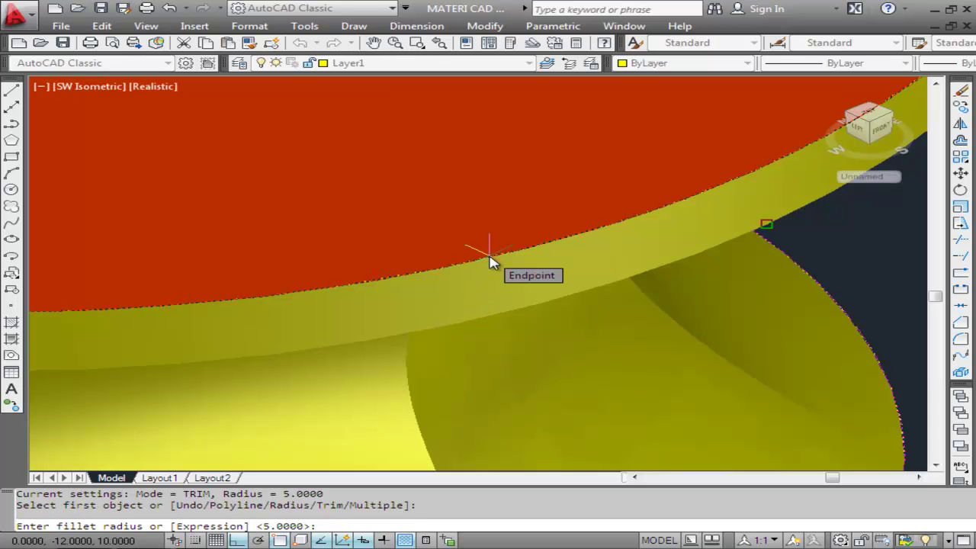
{"action": "type", "text": "0.4"}
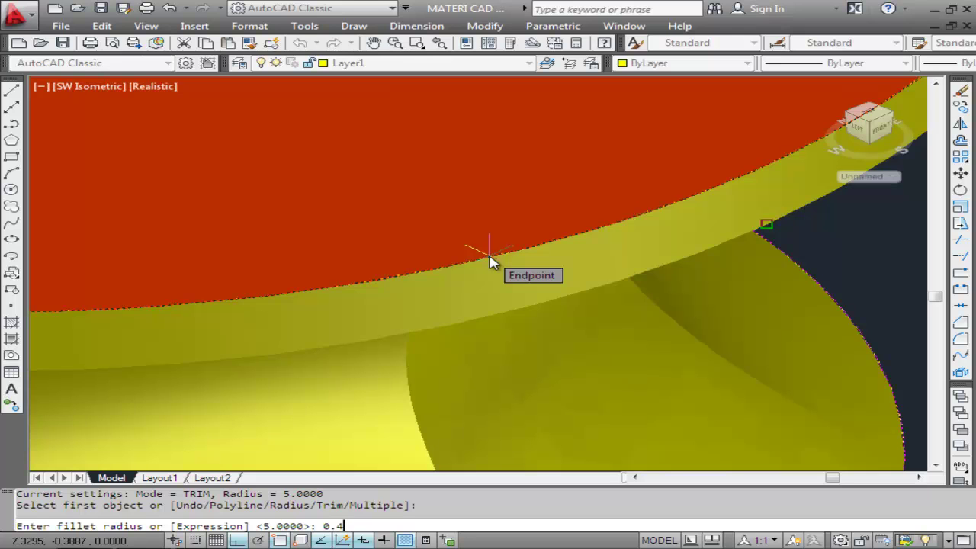
{"action": "key", "text": "Return"}
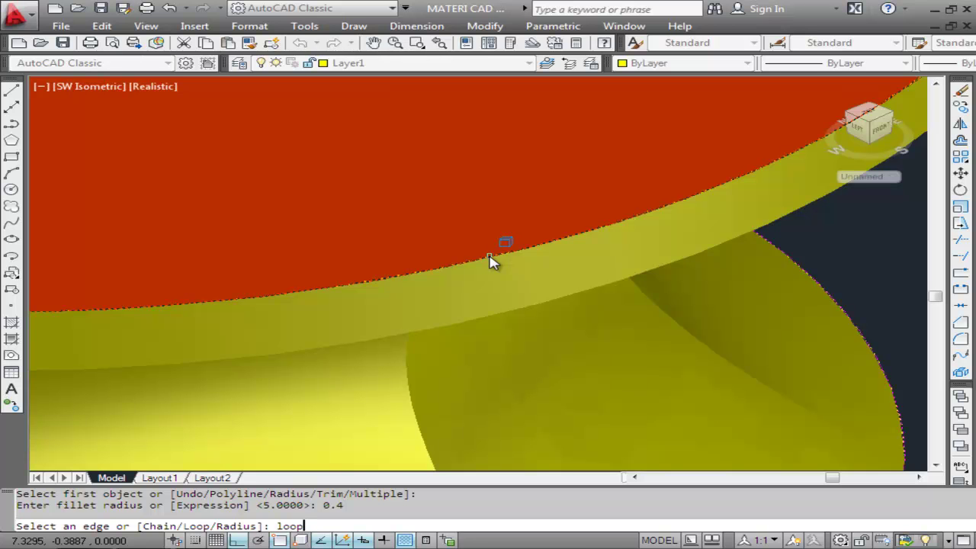
Step: Use the Chain option to select the top rim edge loop and apply the fillet
{"action": "key", "text": "Return"}
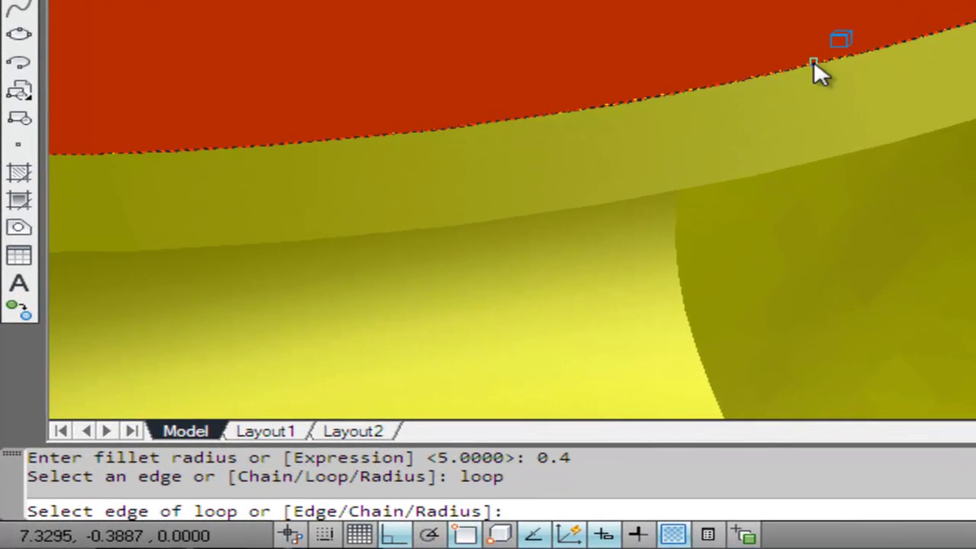
{"action": "type", "text": "chain"}
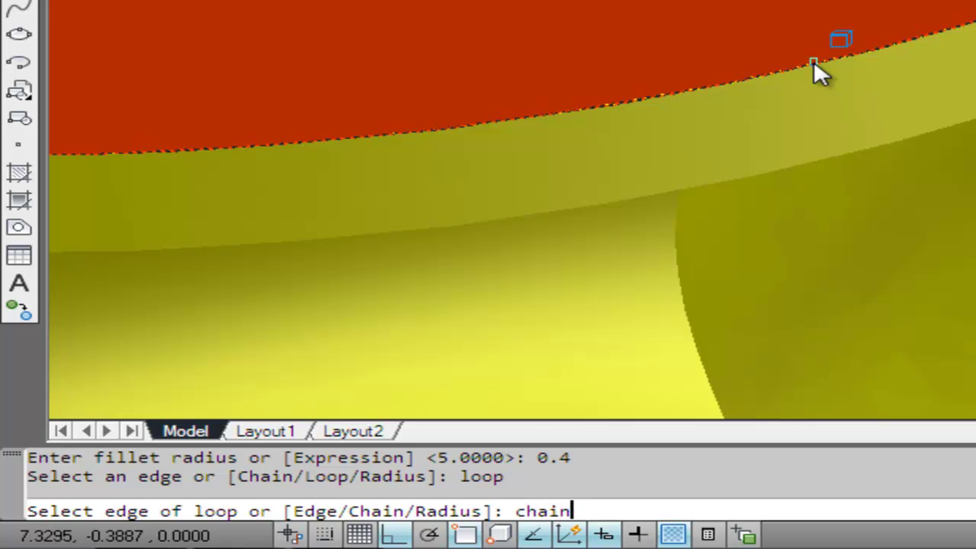
{"action": "key", "text": "Return"}
{"action": "left_click", "coordinate": [814, 61]}
{"action": "key", "text": "Return"}
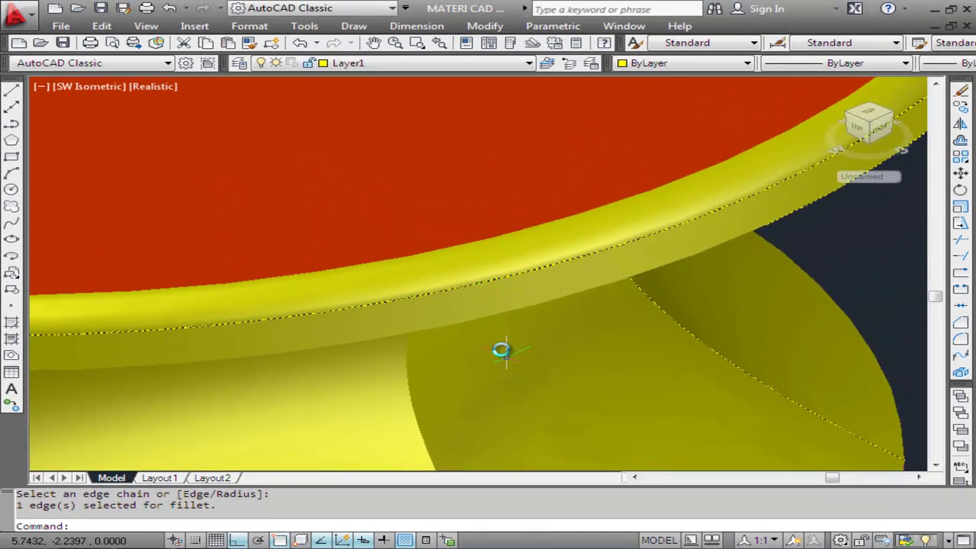
{"action": "scroll", "coordinate": [500, 350], "scroll_direction": "down", "scroll_amount": 2}
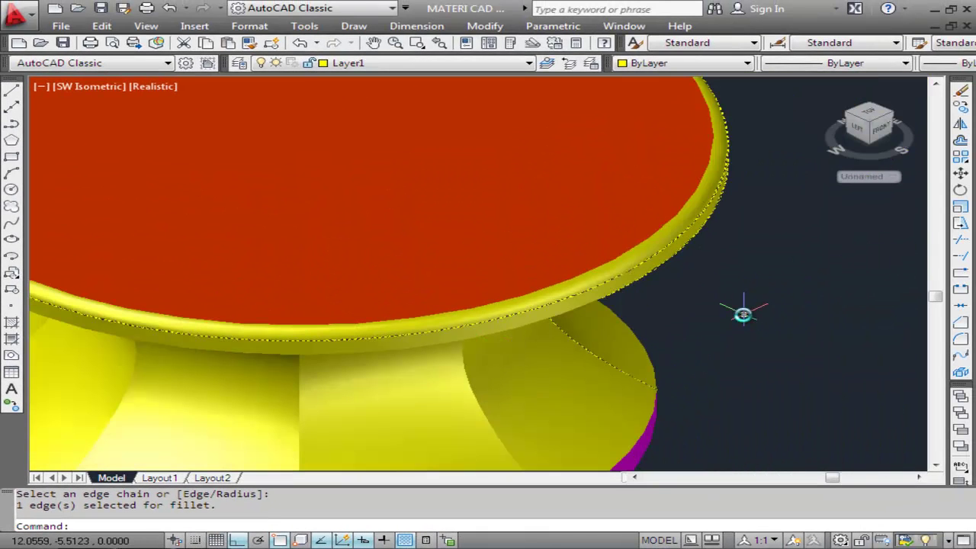
{"action": "key", "text": "Escape"}
{"action": "scroll", "coordinate": [743, 314], "scroll_direction": "down", "scroll_amount": 2}
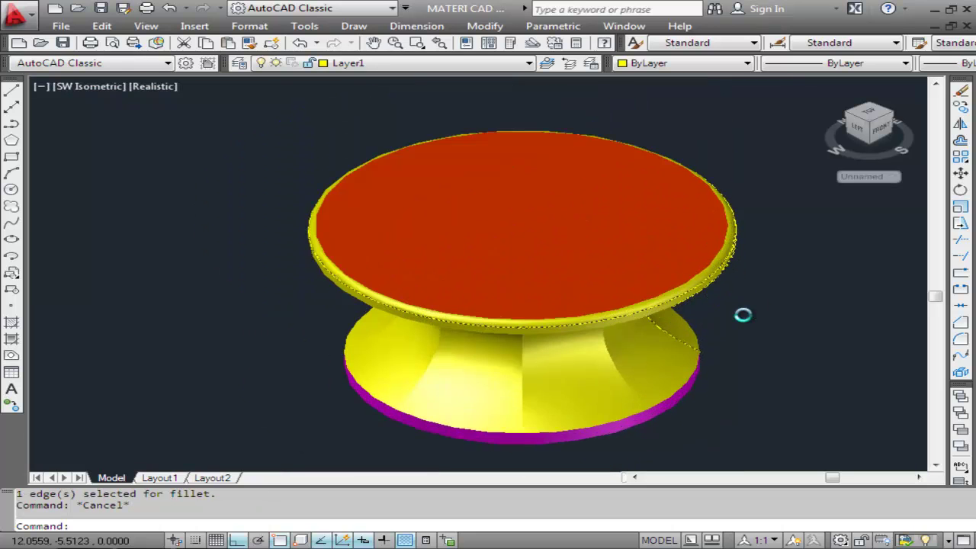
{"action": "scroll", "coordinate": [744, 314], "scroll_direction": "up", "scroll_amount": 1}
{"action": "key", "text": "Escape"}
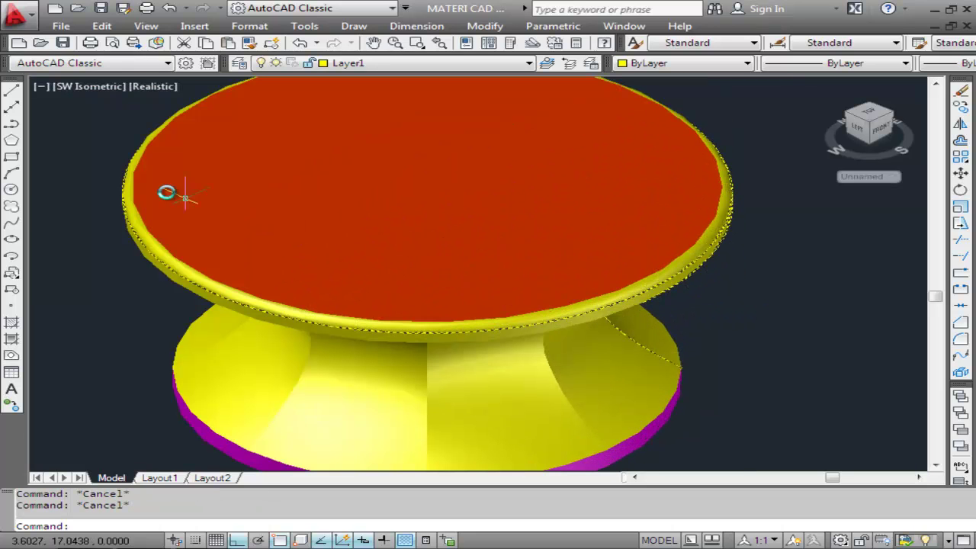
Step: Zoom in on the filleted rim of the stool with a zoom window
{"action": "left_click", "coordinate": [146, 26]}
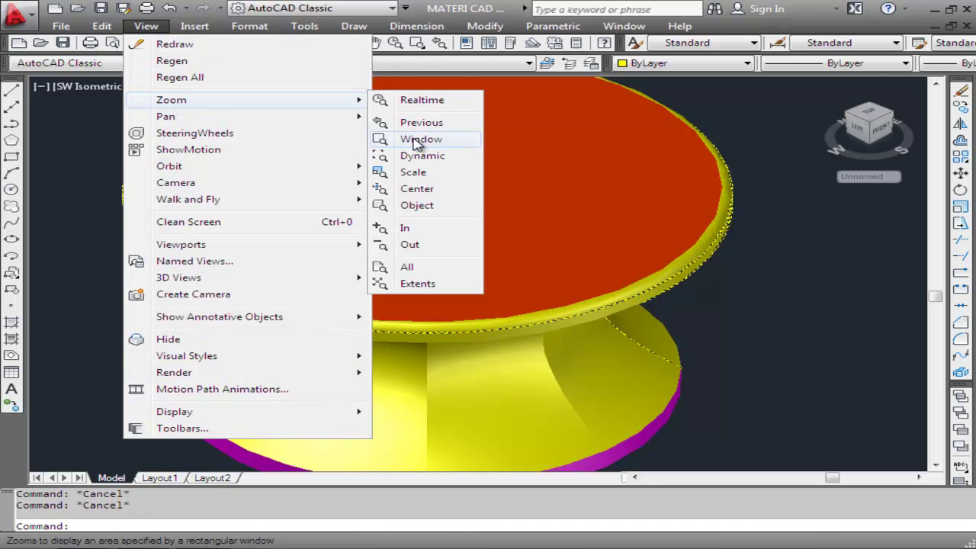
{"action": "mouse_move", "coordinate": [172, 100]}
{"action": "left_click", "coordinate": [414, 140]}
{"action": "left_click", "coordinate": [683, 239]}
{"action": "left_click", "coordinate": [646, 302]}
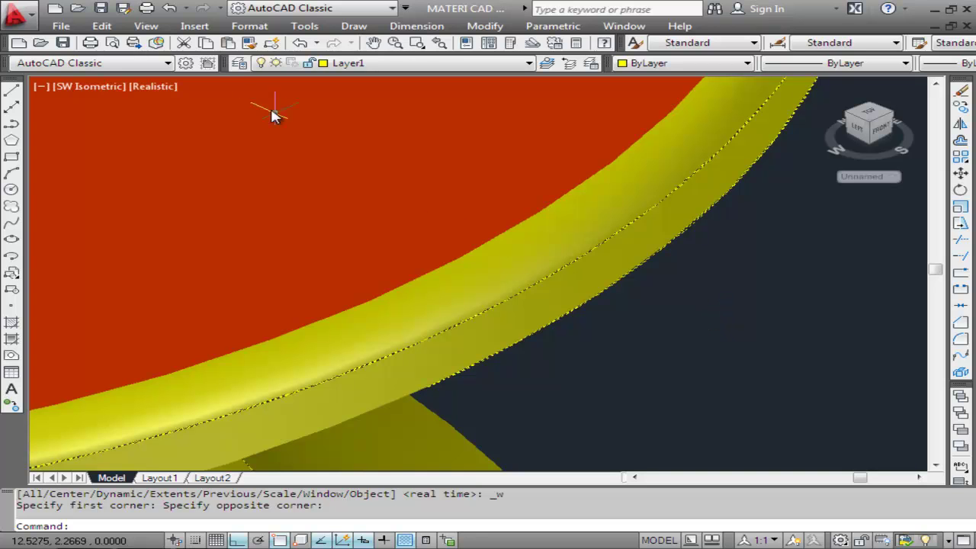
Step: Switch to the SE Isometric preset so the whole stool is visible
{"action": "left_click", "coordinate": [144, 26]}
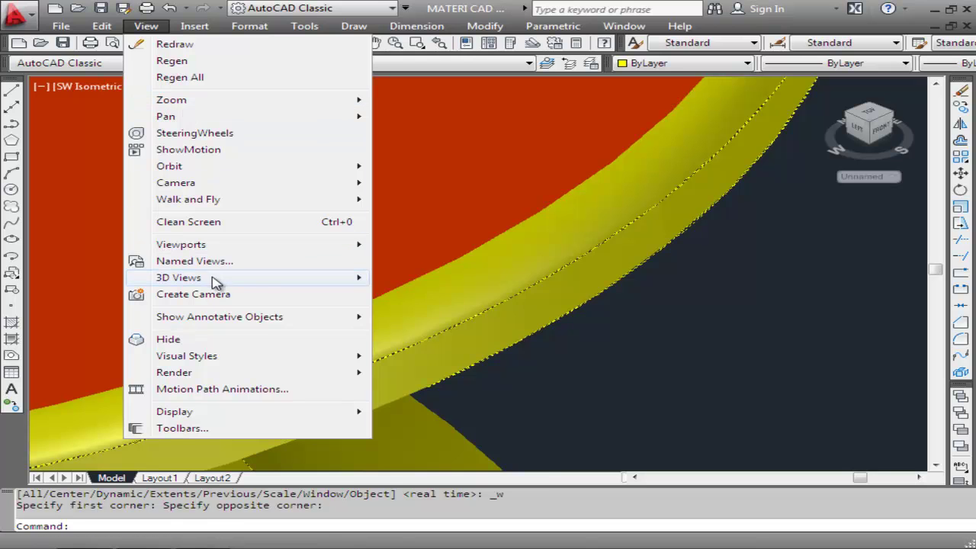
{"action": "mouse_move", "coordinate": [178, 278]}
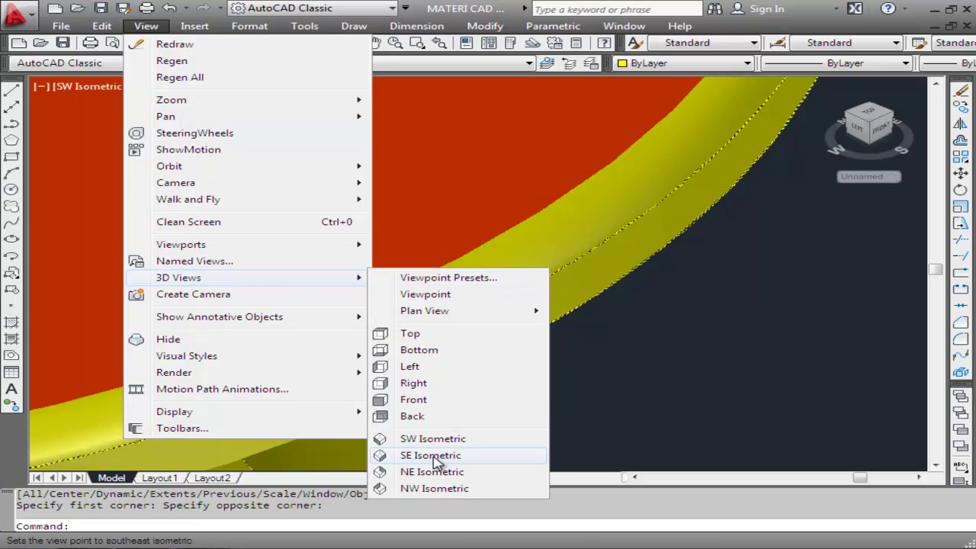
{"action": "left_click", "coordinate": [430, 455]}
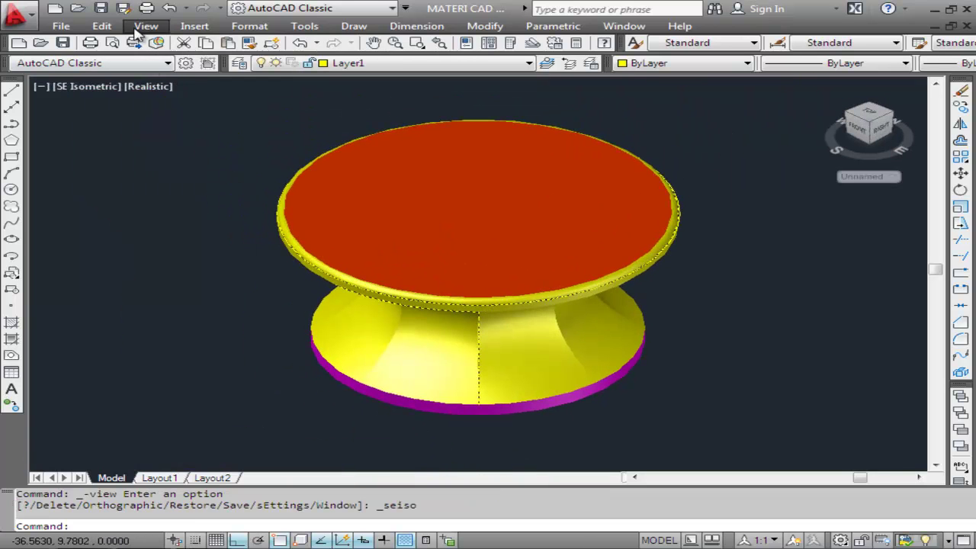
{"action": "left_click", "coordinate": [145, 26]}
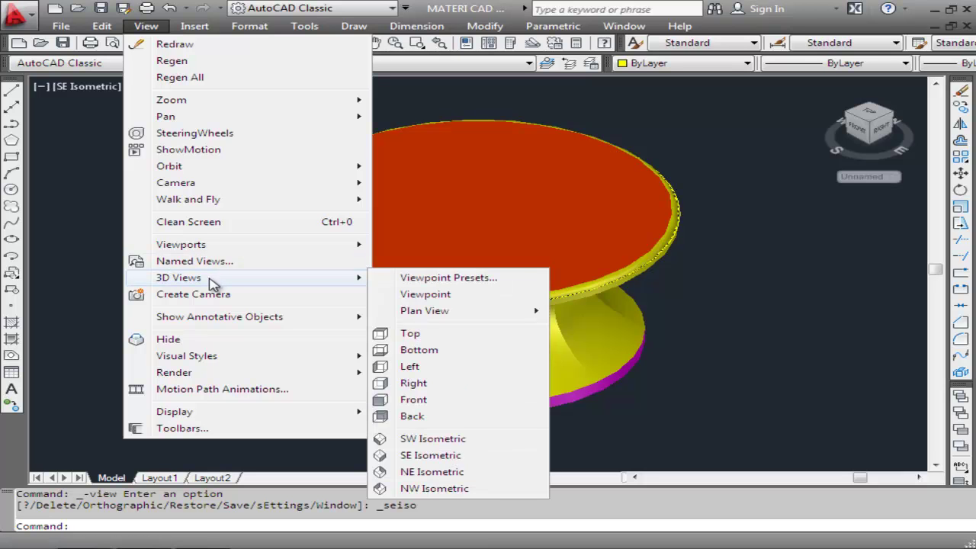
{"action": "mouse_move", "coordinate": [181, 244]}
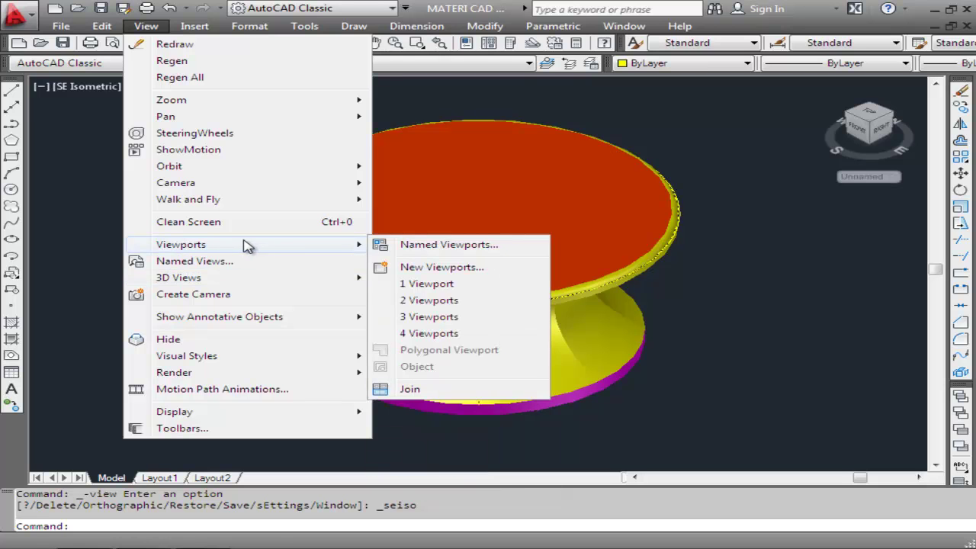
Step: Create a 3-viewport layout with the large viewport on the right, then zoom that viewport to extents
{"action": "left_click", "coordinate": [445, 317]}
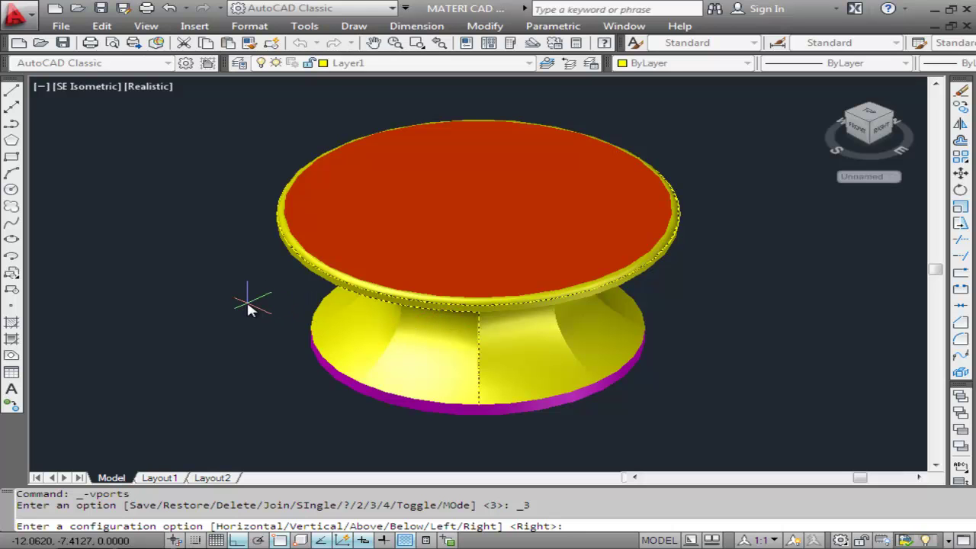
{"action": "key", "text": "Return"}
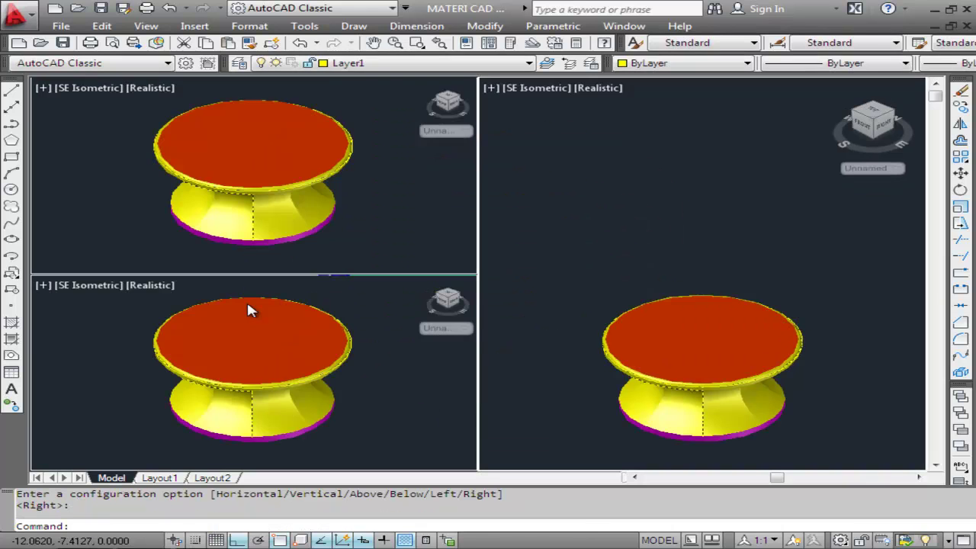
{"action": "left_click", "coordinate": [637, 242]}
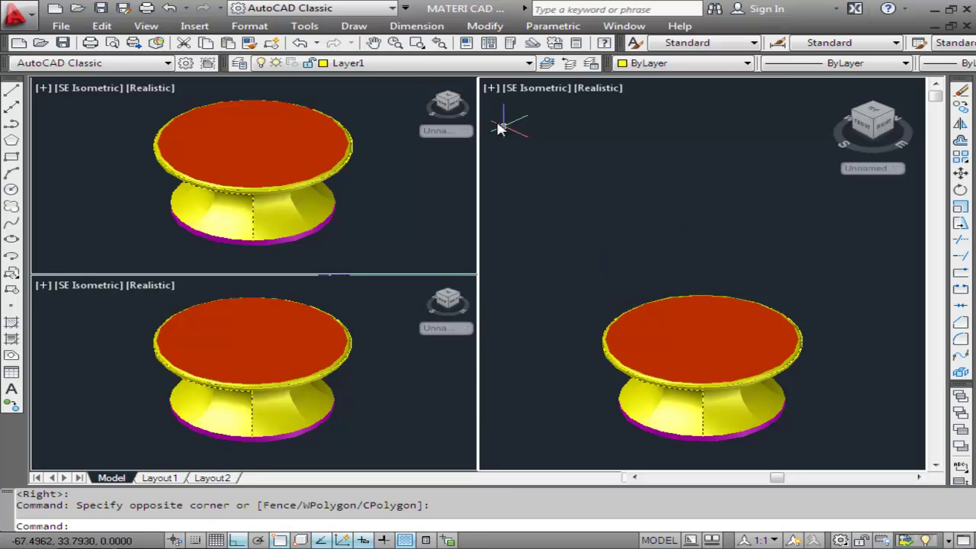
{"action": "left_click", "coordinate": [146, 25]}
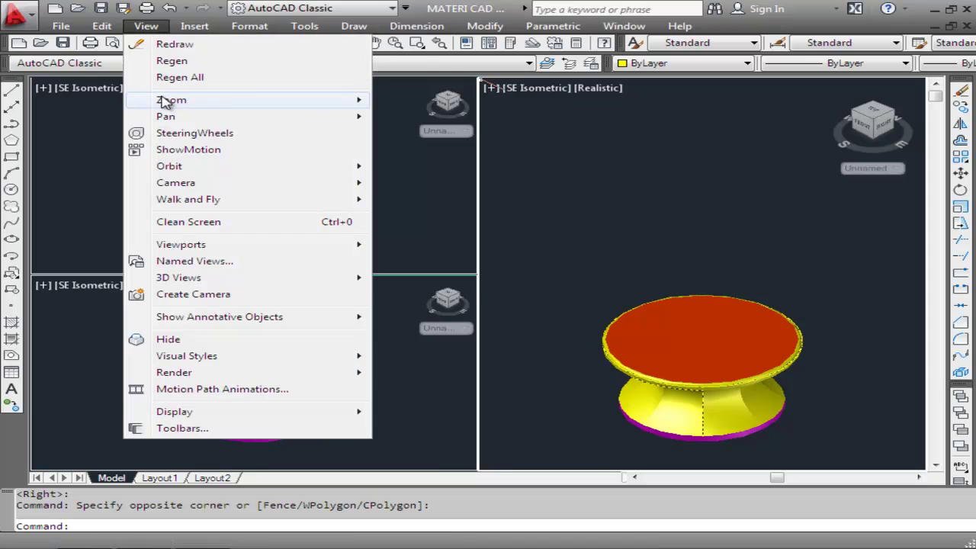
{"action": "mouse_move", "coordinate": [172, 100]}
{"action": "left_click", "coordinate": [417, 284]}
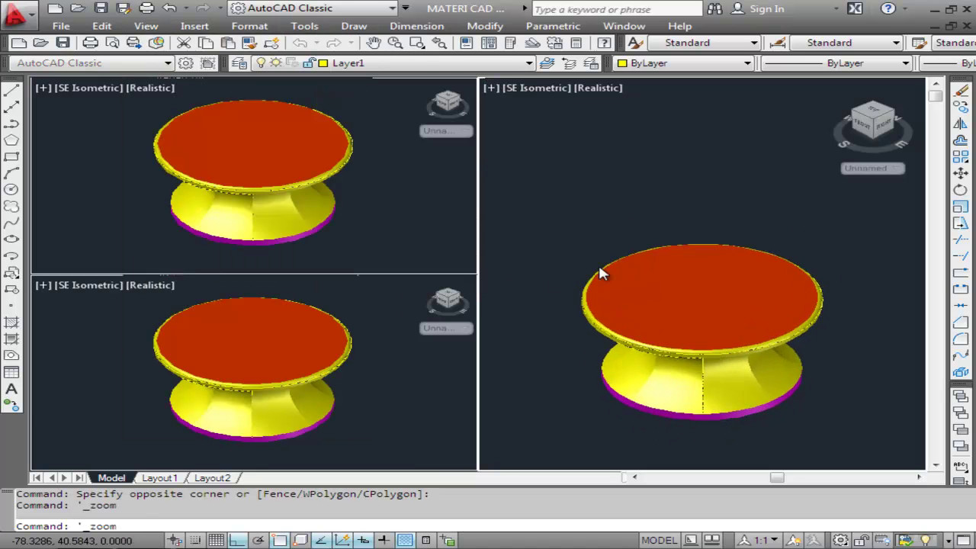